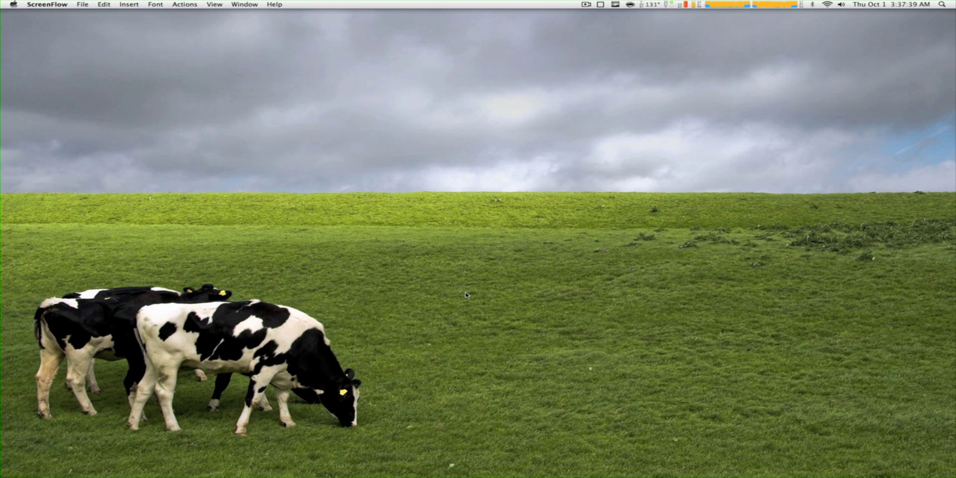
Step: Bring the Logic Pro 'Jesus freak' project window to the front
mouse_move(454, 476)
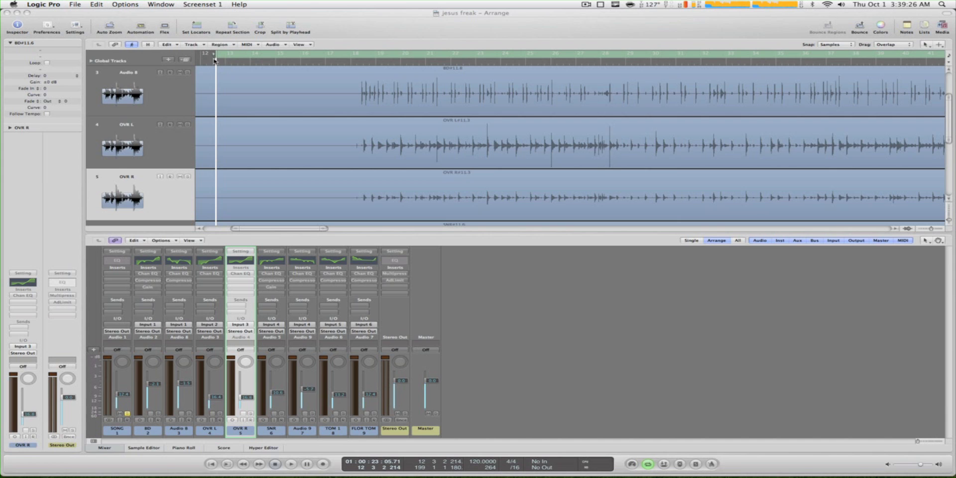
Step: Turn off the cycle loop and scroll to the top tracks
click(223, 57)
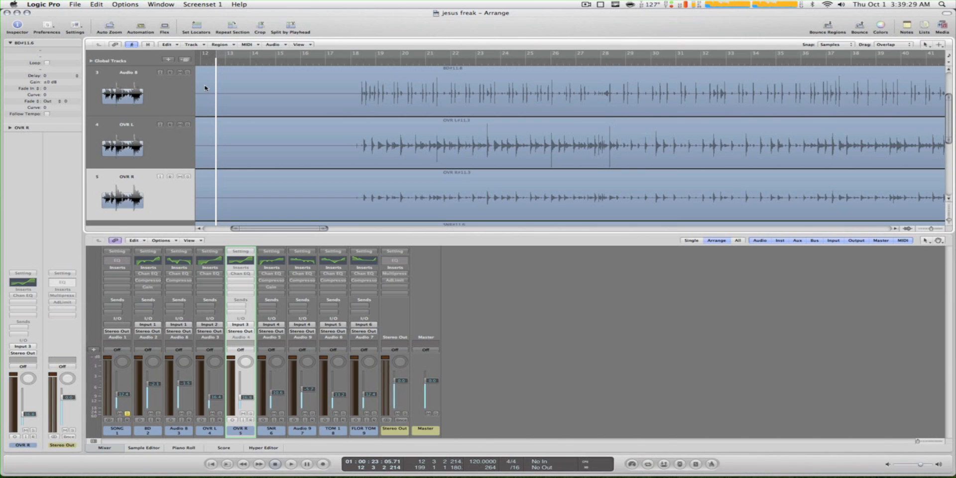
scroll(204, 88, up, 3)
scroll(195, 86, down, 1)
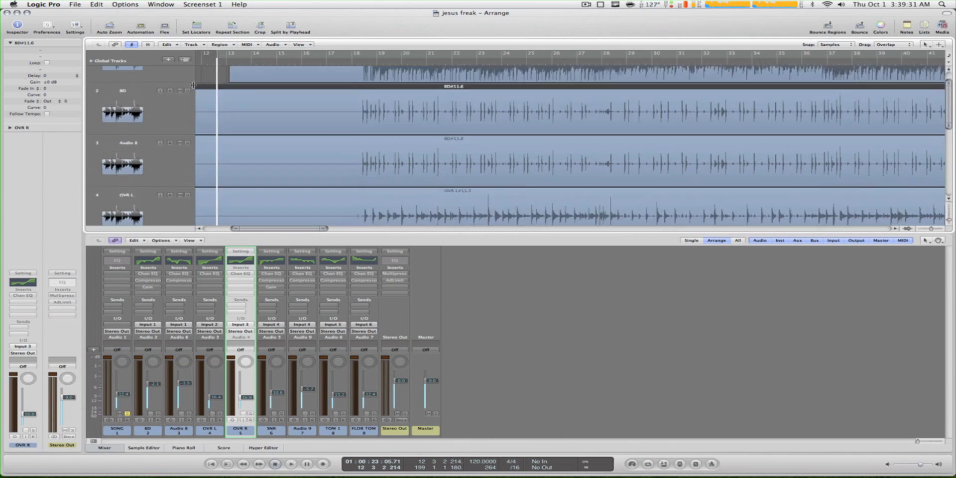
scroll(194, 86, up, 1)
scroll(193, 85, down, 1)
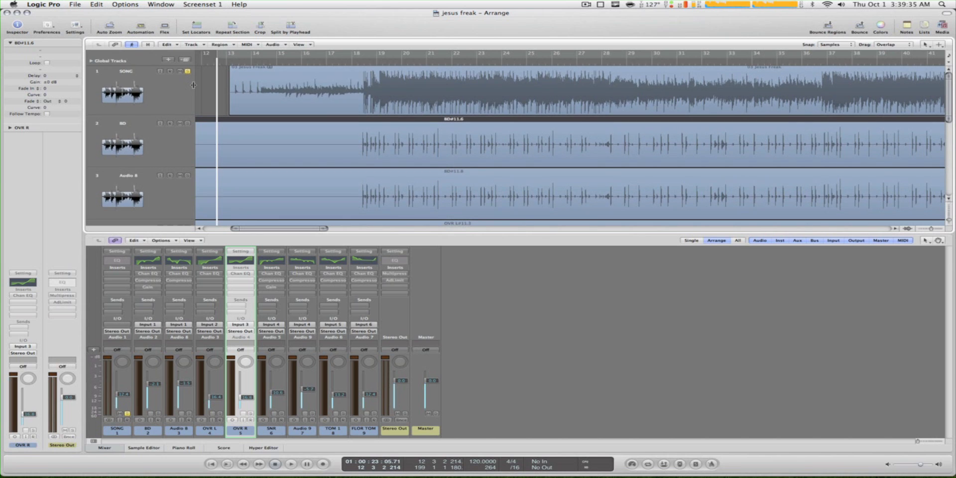
scroll(193, 85, down, 1)
scroll(193, 85, up, 1)
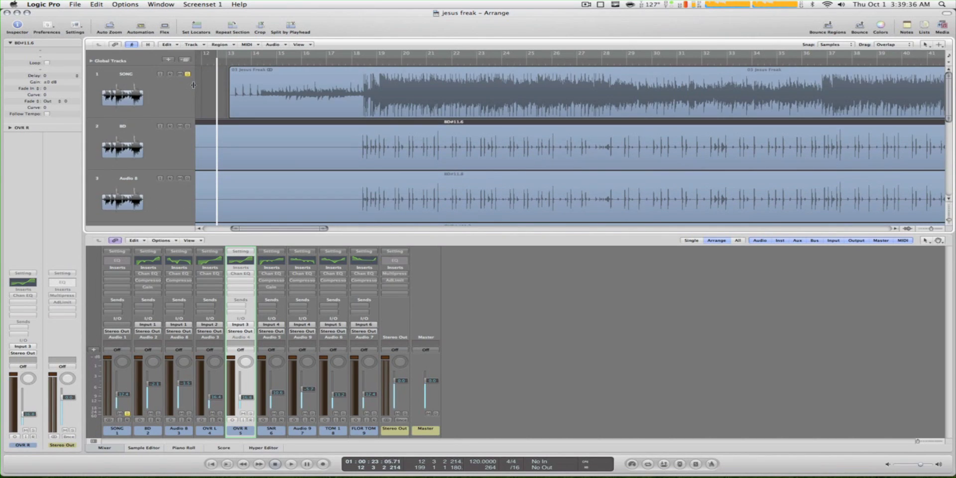
Step: Select the BD bass-drum track and place the playhead at bar 18
click(347, 66)
click(305, 66)
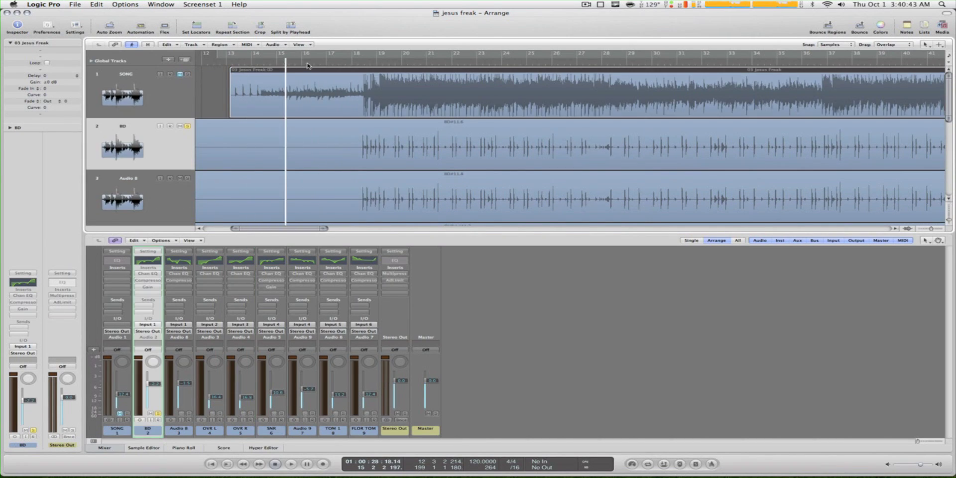
click(308, 66)
click(318, 65)
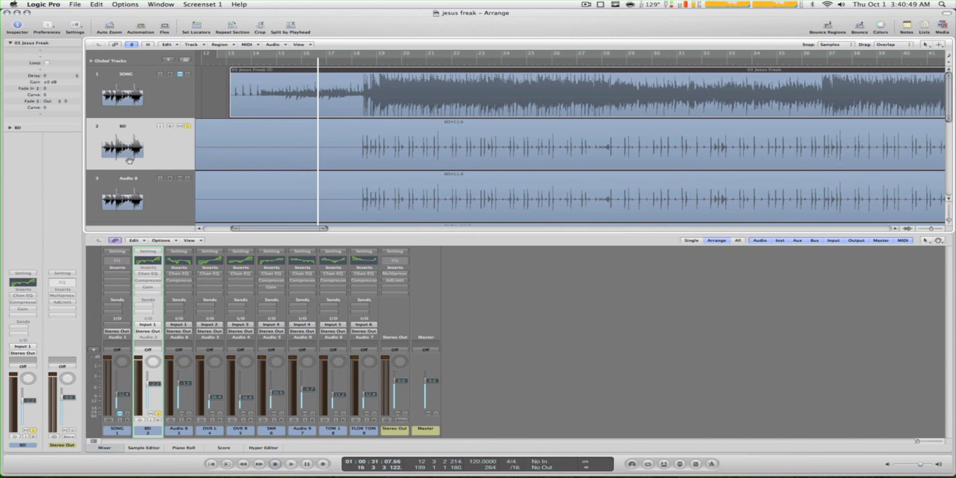
drag(360, 59, 352, 61)
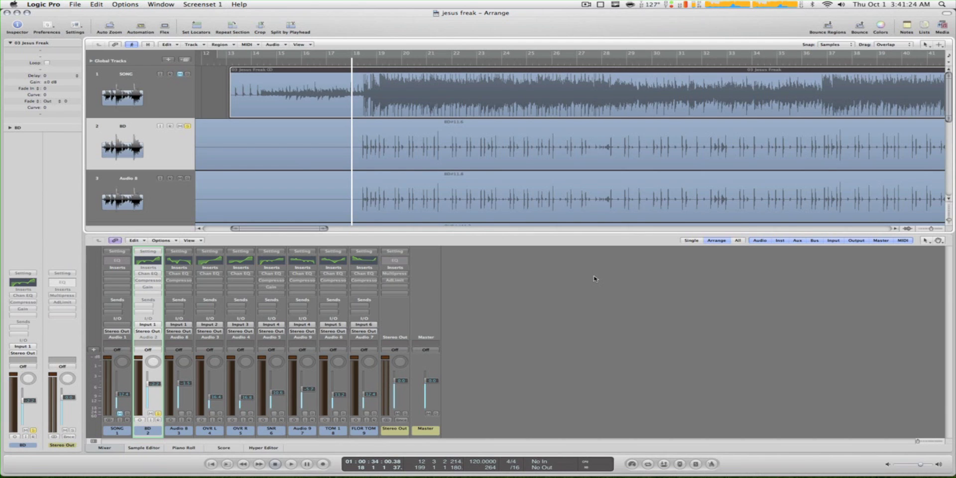
Step: Play the bass drum from bar 18, then set a cycle loop over bars 19 to 26
key(space)
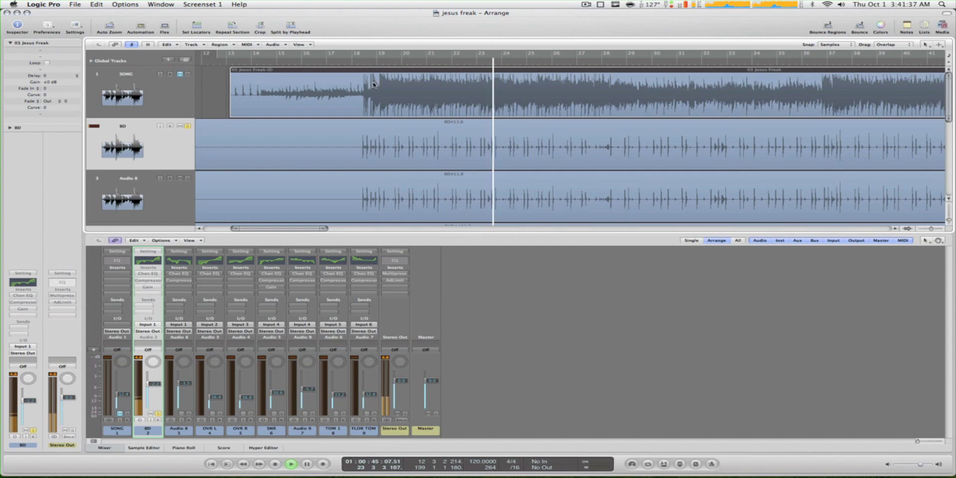
key(space)
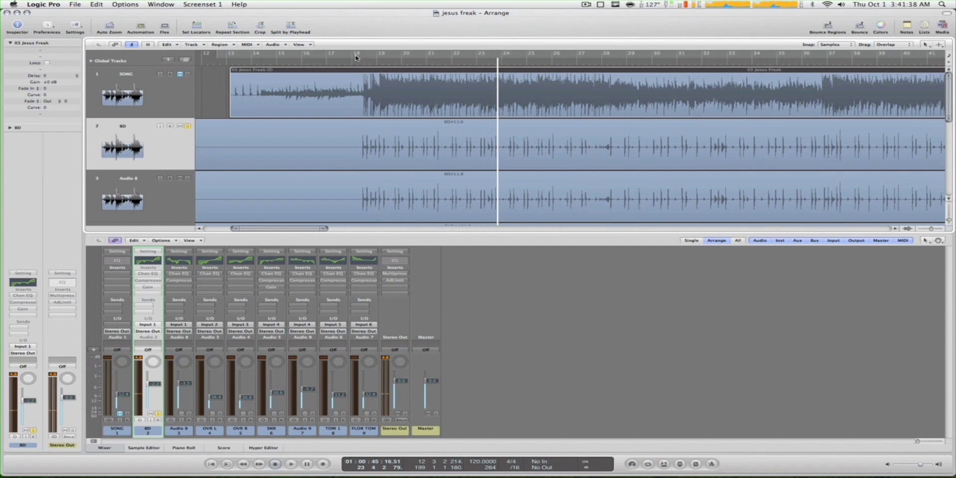
drag(354, 55, 549, 61)
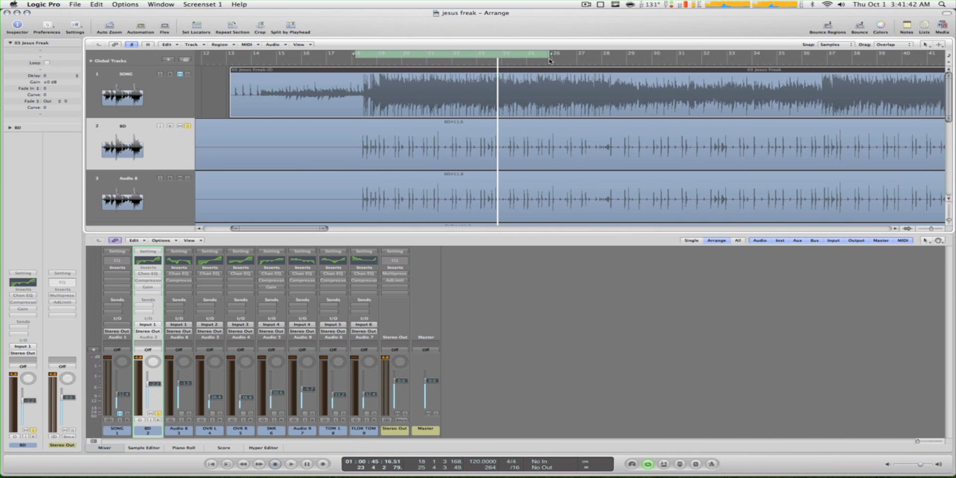
click(155, 274)
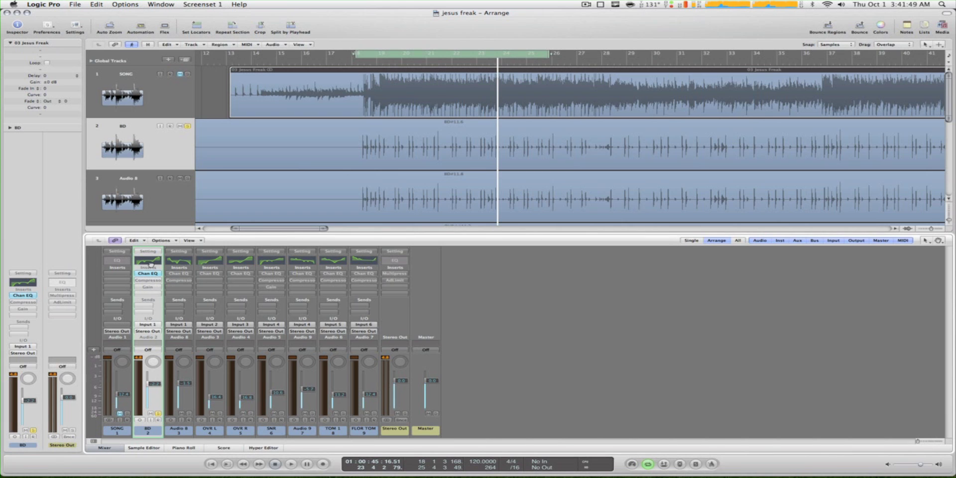
Step: Open the bass drum's Channel EQ and move it off the track headers
double_click(150, 260)
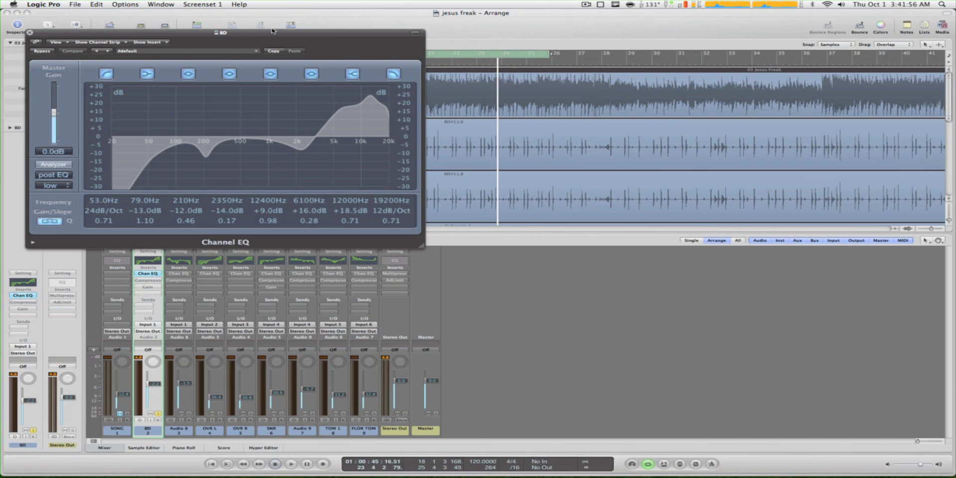
drag(234, 38, 714, 168)
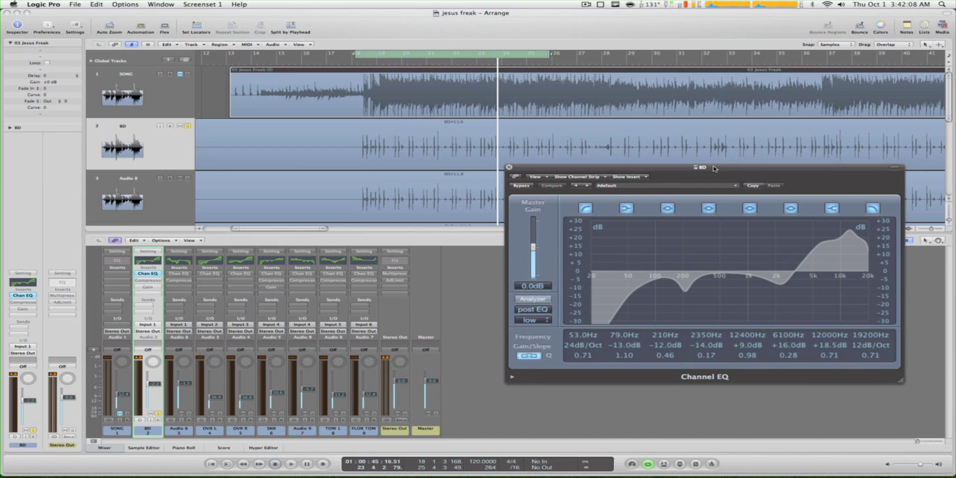
drag(714, 168, 712, 168)
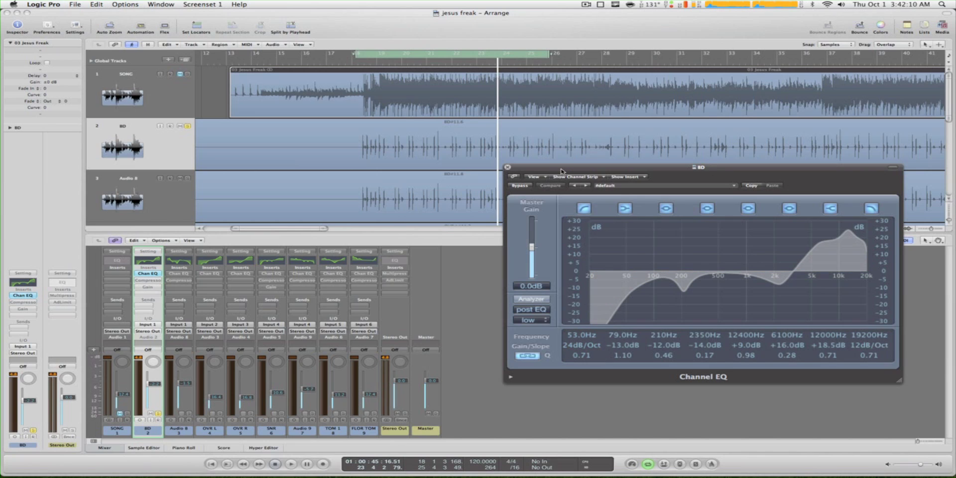
drag(560, 169, 558, 170)
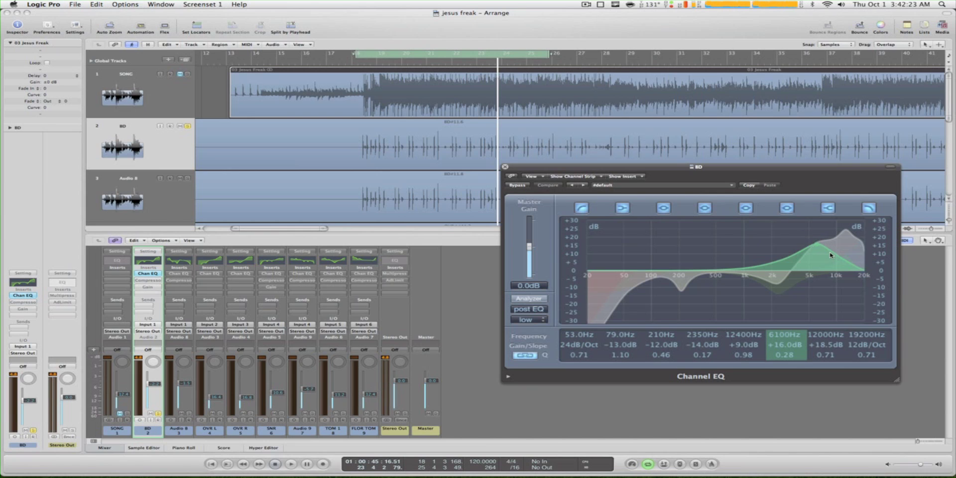
Step: Boost 6100Hz by +16.5dB and tune the dips to 230Hz (-13.0dB) and 2300Hz
drag(827, 250, 804, 247)
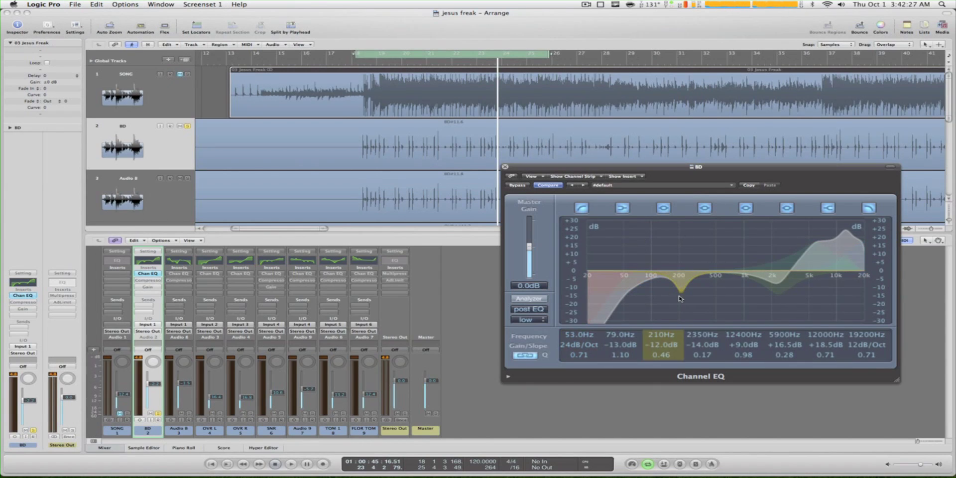
drag(680, 288, 683, 287)
drag(776, 281, 775, 286)
drag(811, 244, 814, 242)
drag(683, 279, 652, 279)
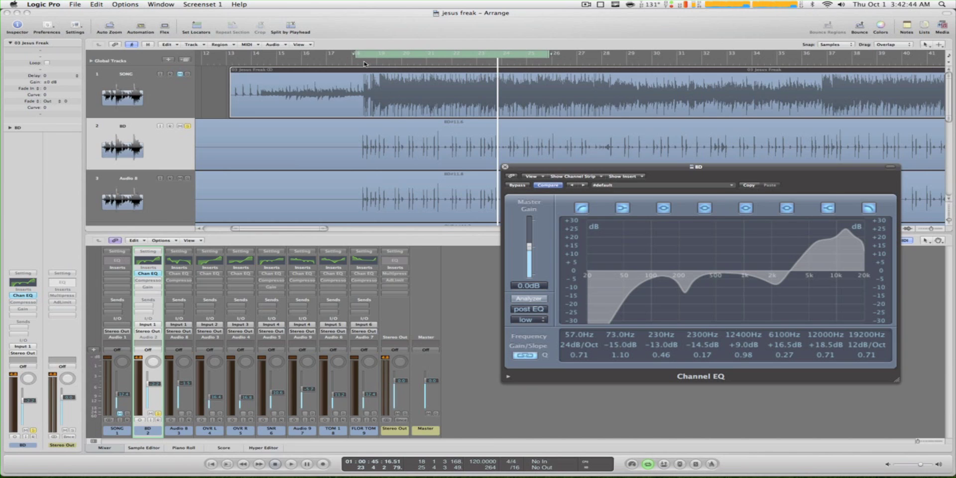
Step: Play the loop to hear the new EQ, then enable the BD Compressor
key(space)
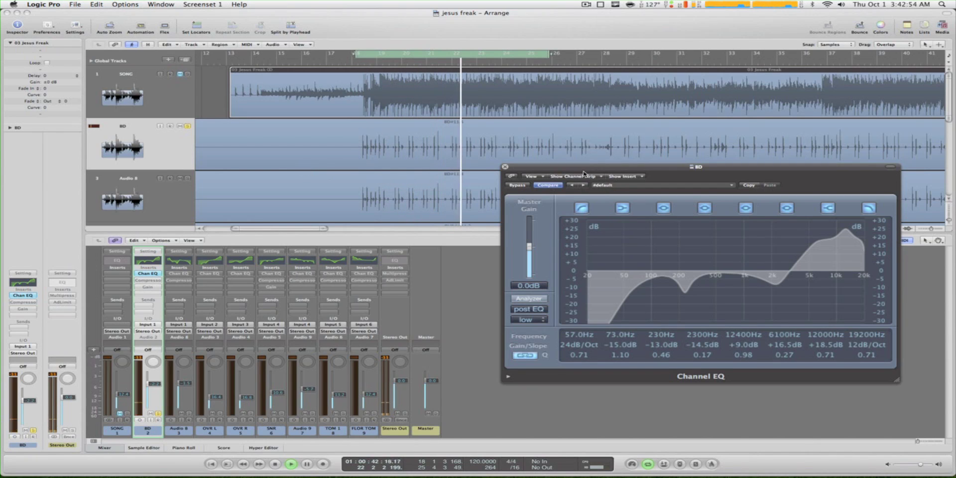
drag(583, 171, 624, 183)
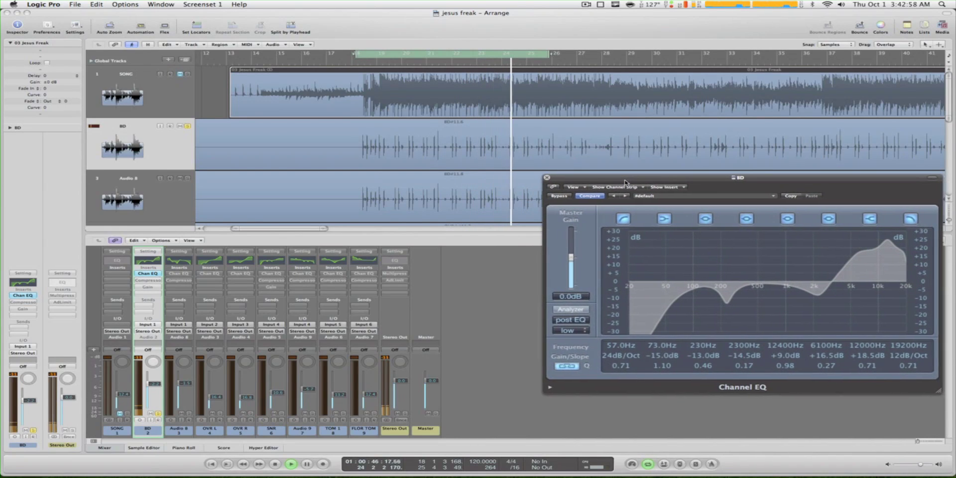
key(space)
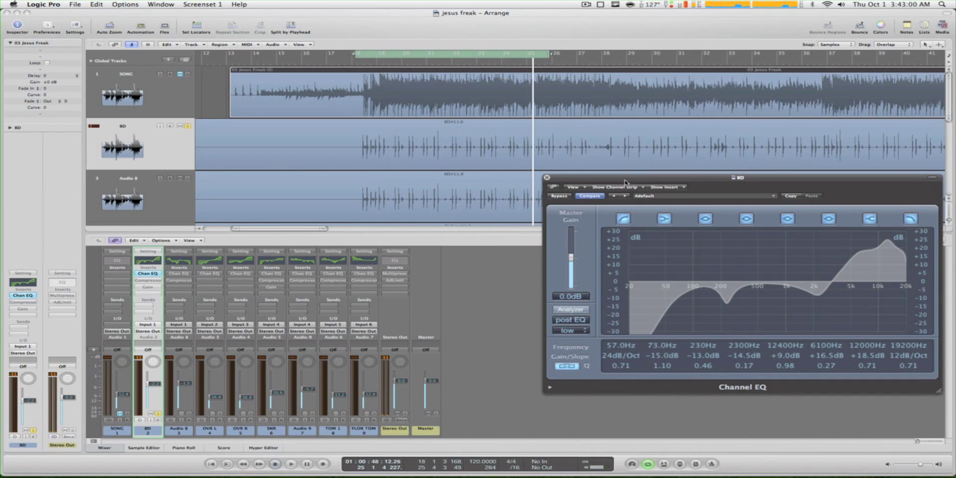
alt+click(148, 280)
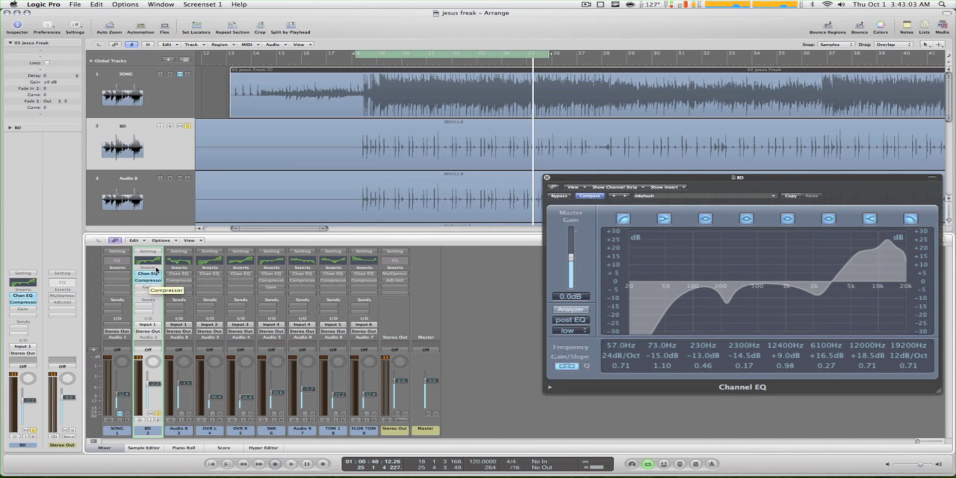
Step: Open the BD Compressor window in place of the closed Channel EQ
click(151, 281)
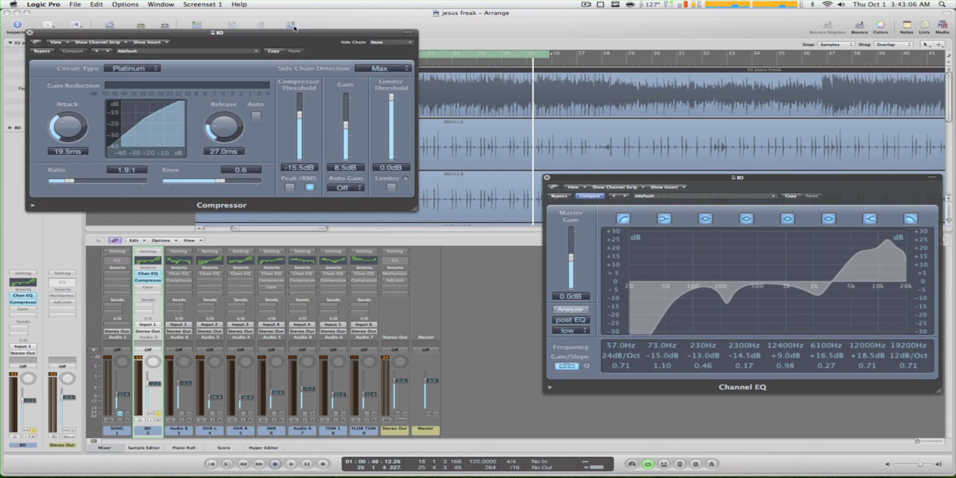
drag(271, 42, 765, 194)
click(547, 178)
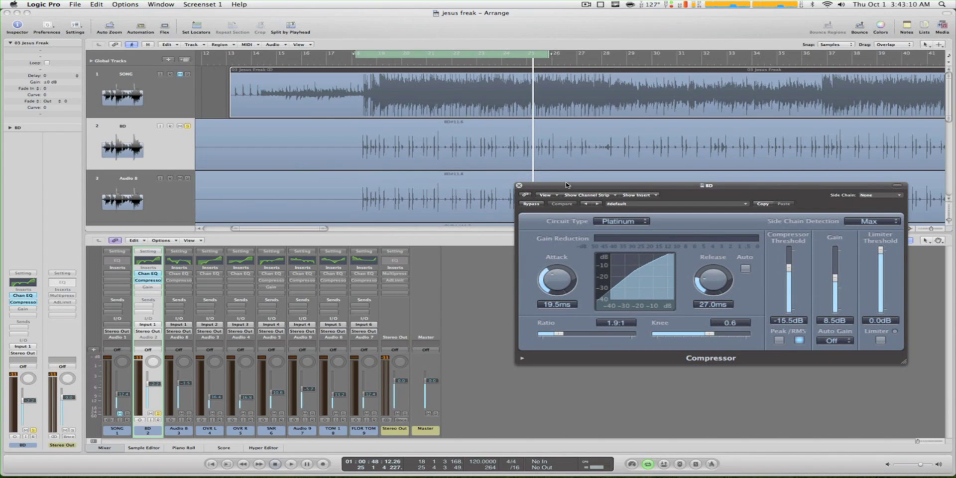
click(638, 194)
click(720, 185)
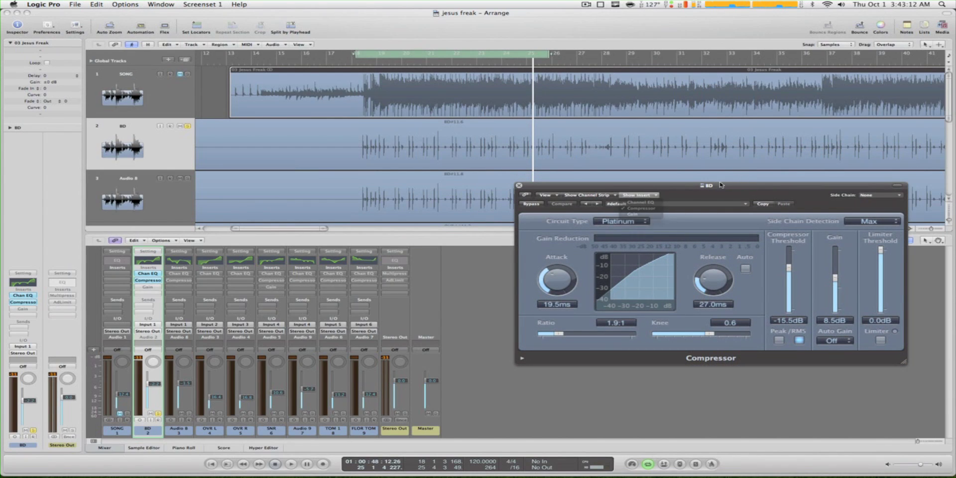
drag(710, 186, 712, 216)
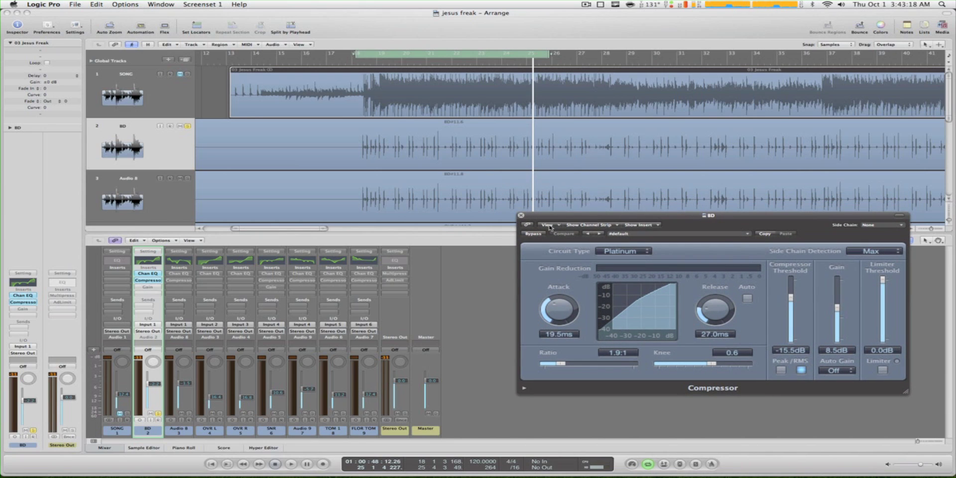
drag(562, 217, 534, 205)
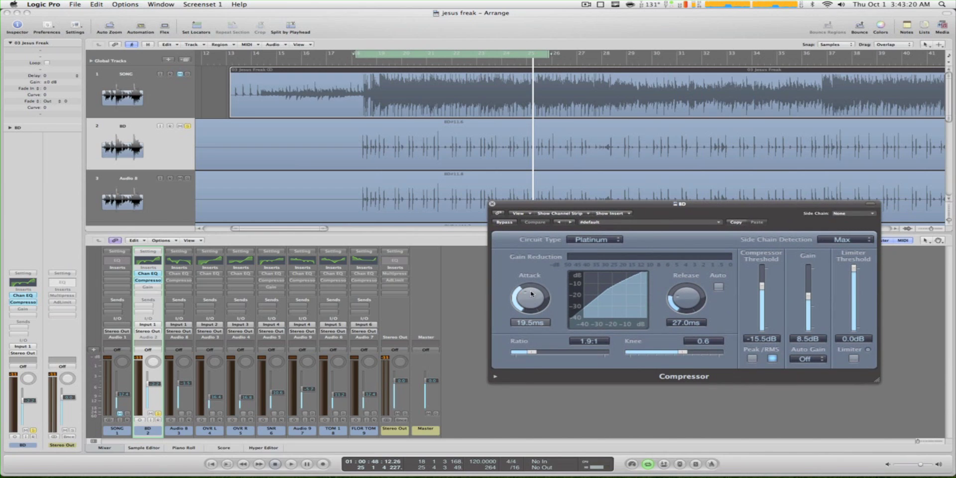
Step: Set 20 ms attack, adjust release, -17 dB threshold and 10.5 dB makeup gain, then play
drag(531, 294, 532, 293)
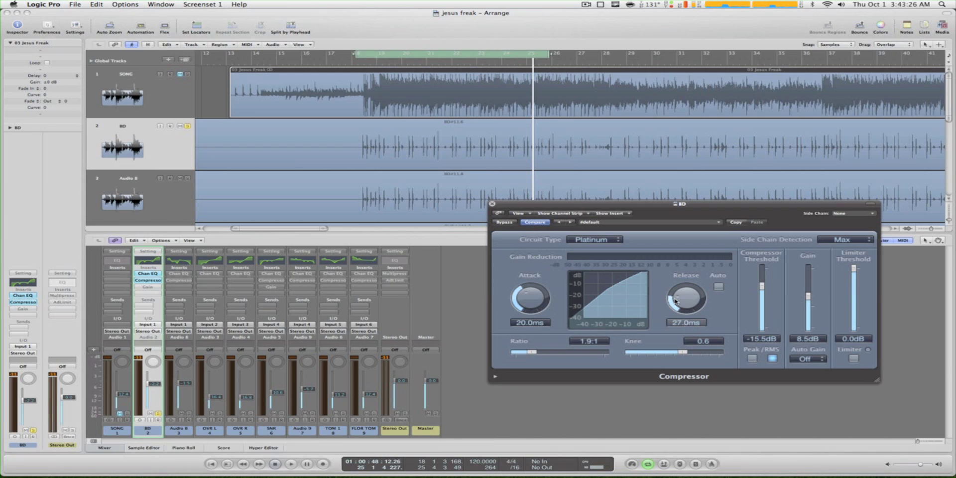
drag(674, 300, 672, 299)
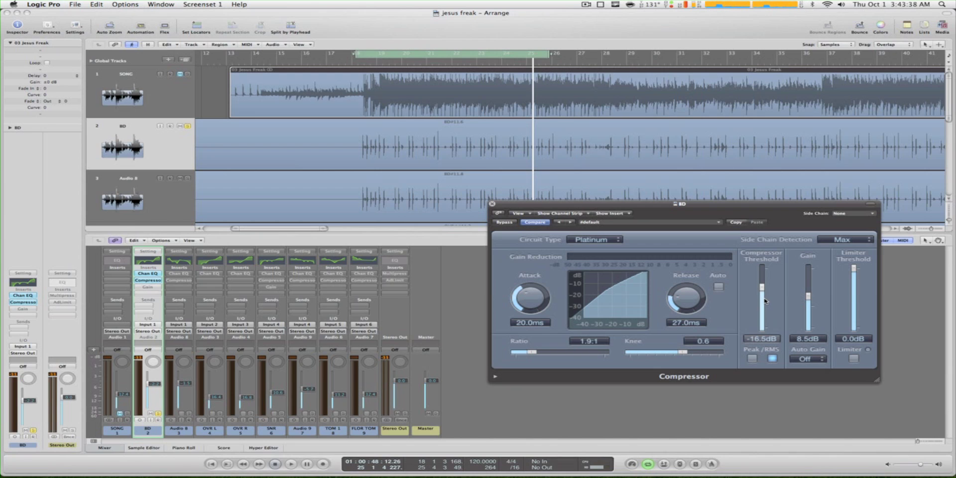
drag(807, 296, 810, 293)
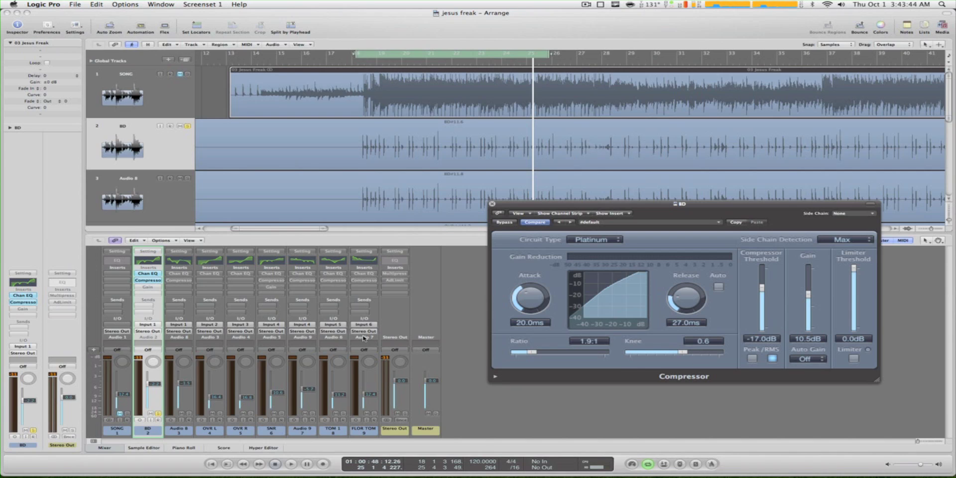
key(space)
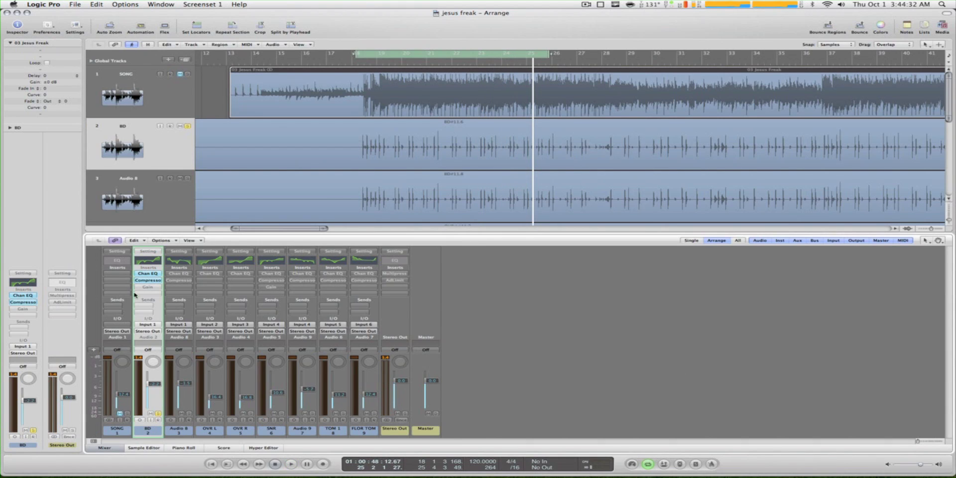
Step: Activate the bypassed Gain insert on BD and open its settings
alt+click(147, 287)
click(148, 288)
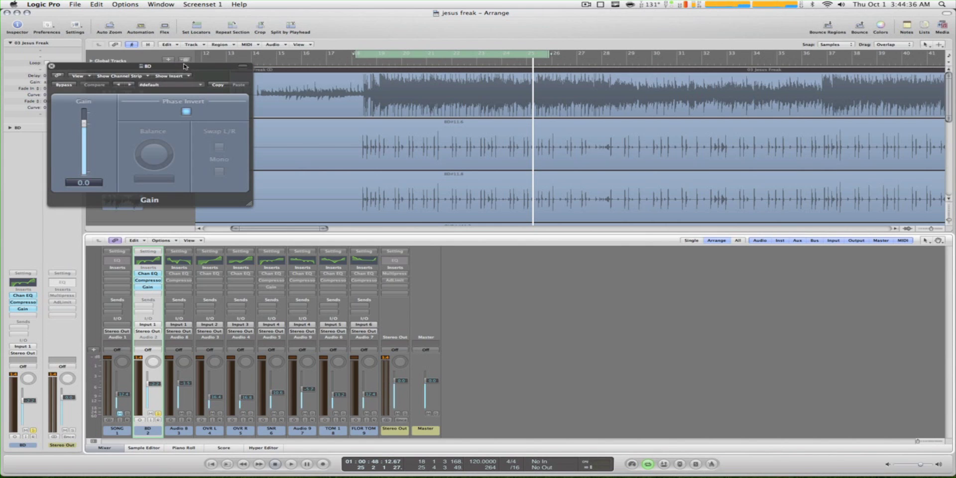
drag(171, 65, 685, 215)
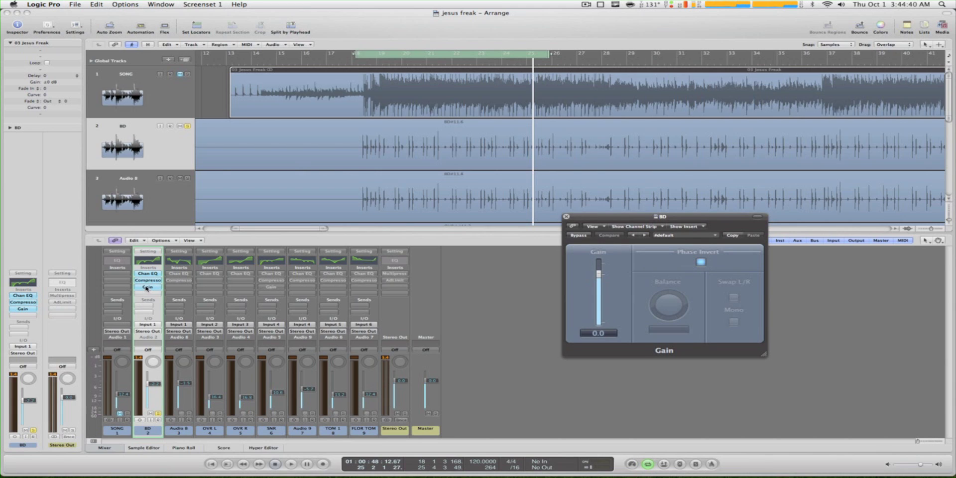
Step: Load the Utility > Gain > Mono plug-in with phase invert on, then close it
click(146, 287)
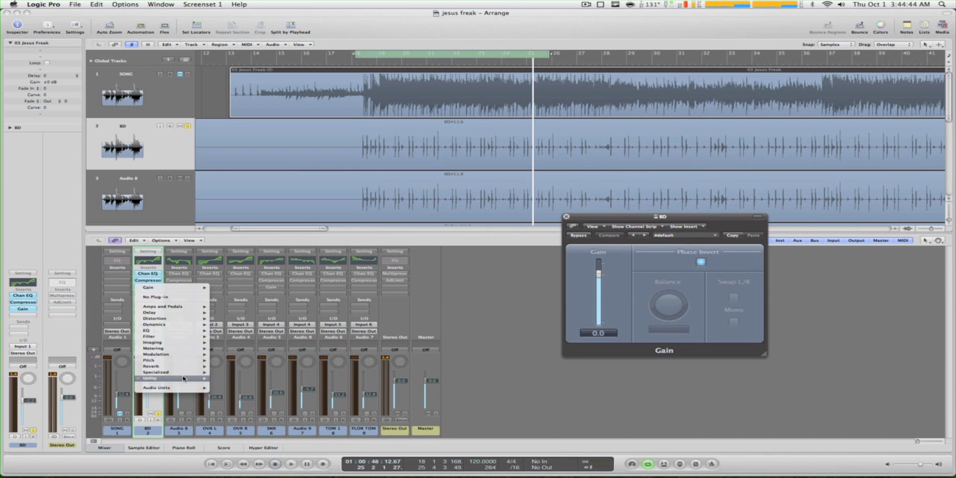
mouse_move(189, 379)
mouse_move(224, 378)
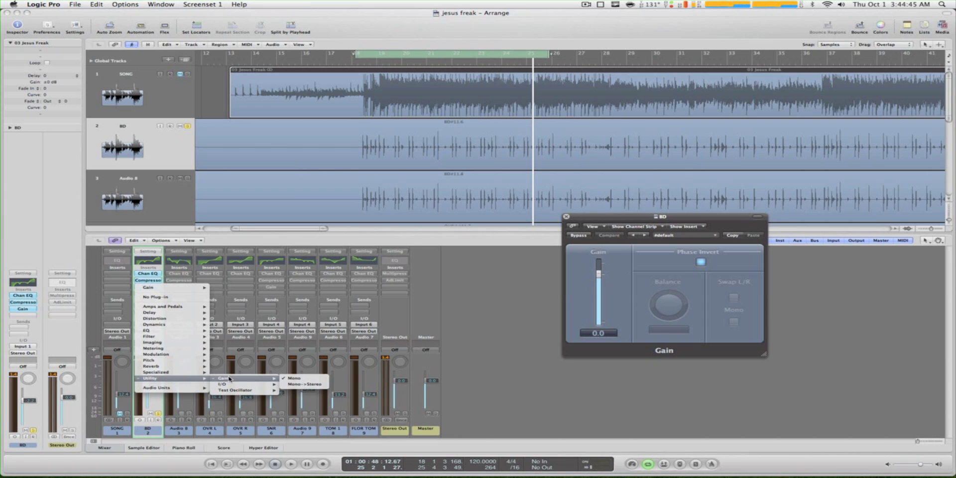
click(302, 380)
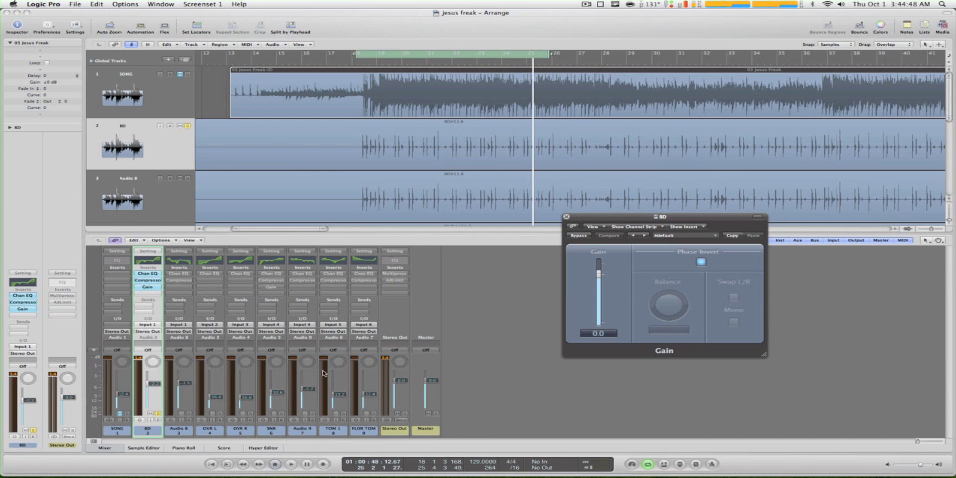
click(700, 263)
click(700, 263)
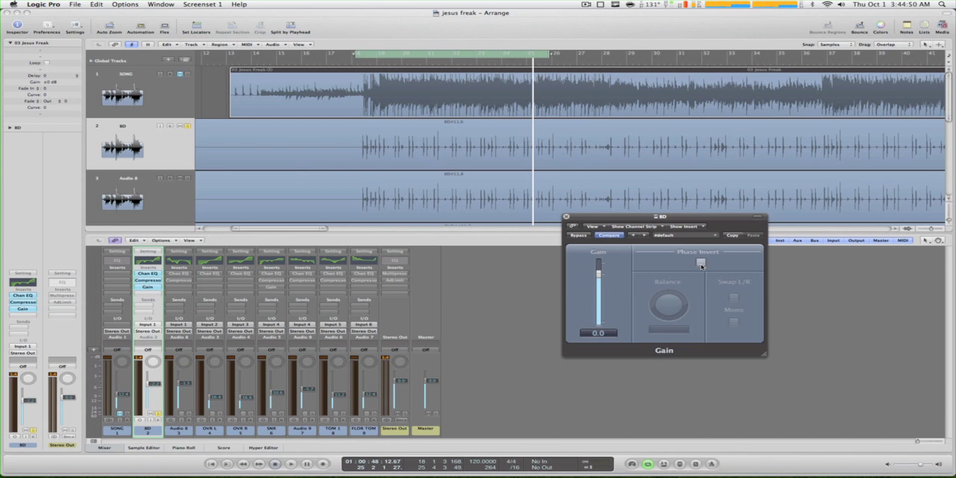
click(566, 217)
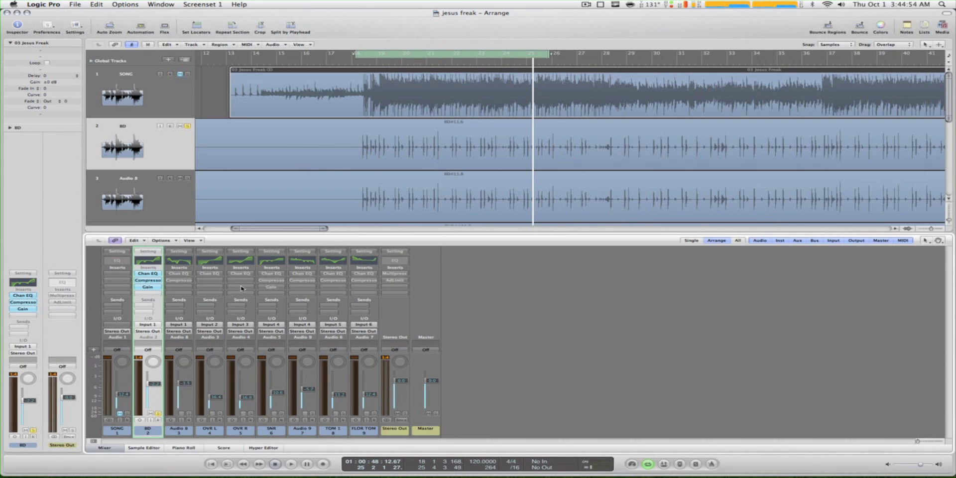
Step: Select the BD#11.6 region, then switch to the Audio 8 track
click(149, 140)
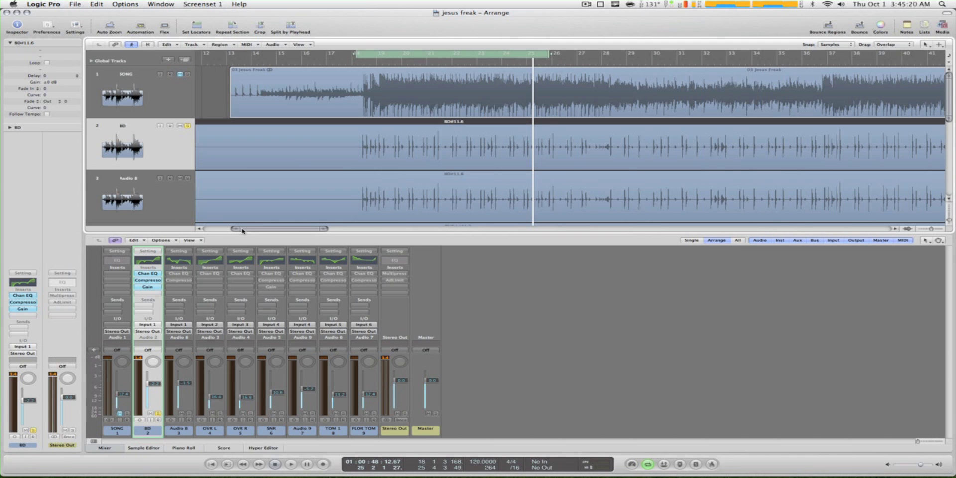
scroll(243, 230, left, 2)
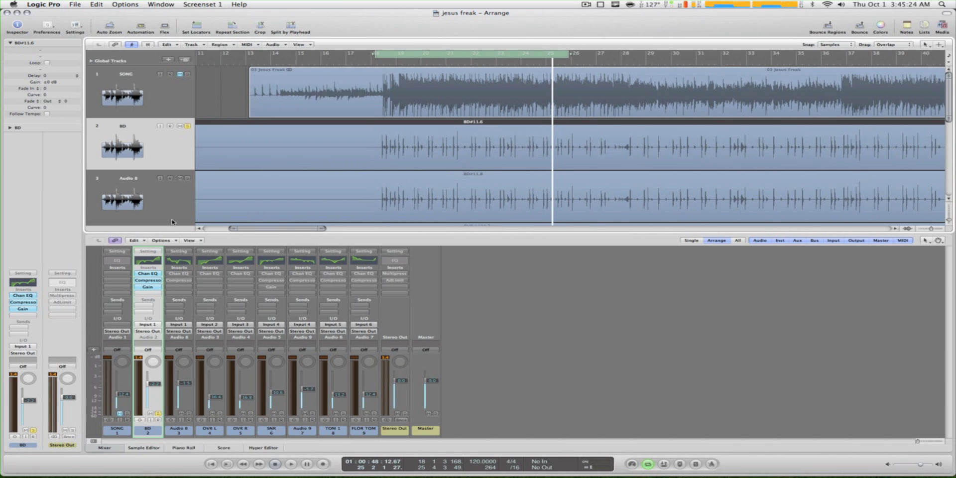
click(198, 206)
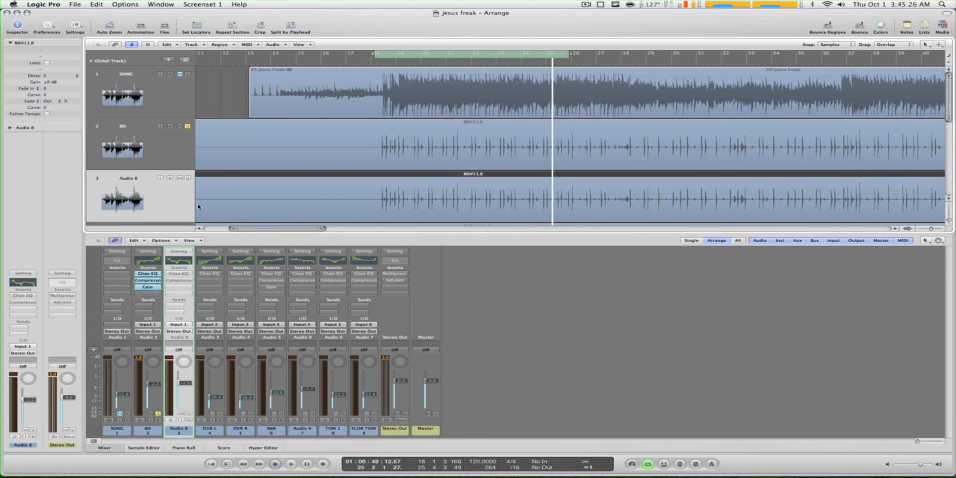
Step: Add a duplicate Audio 10 track with a copied region, then undo both
click(186, 60)
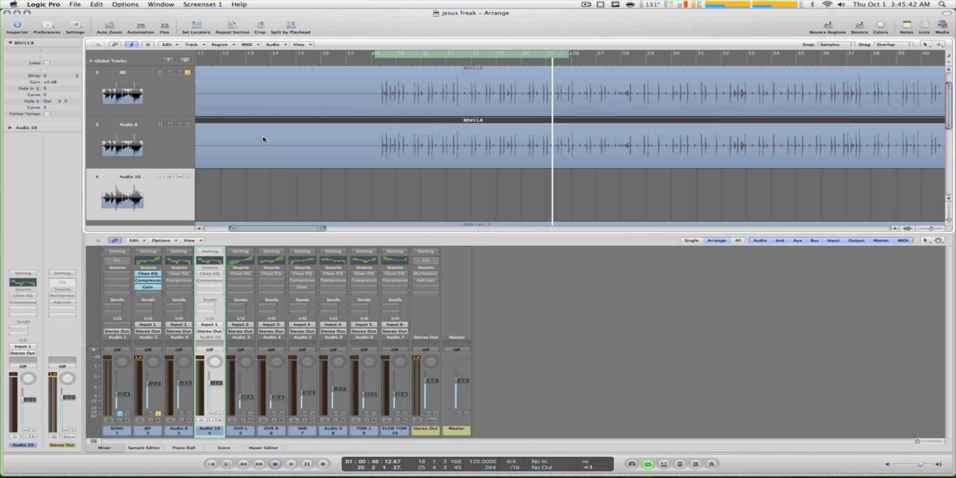
drag(263, 139, 257, 175)
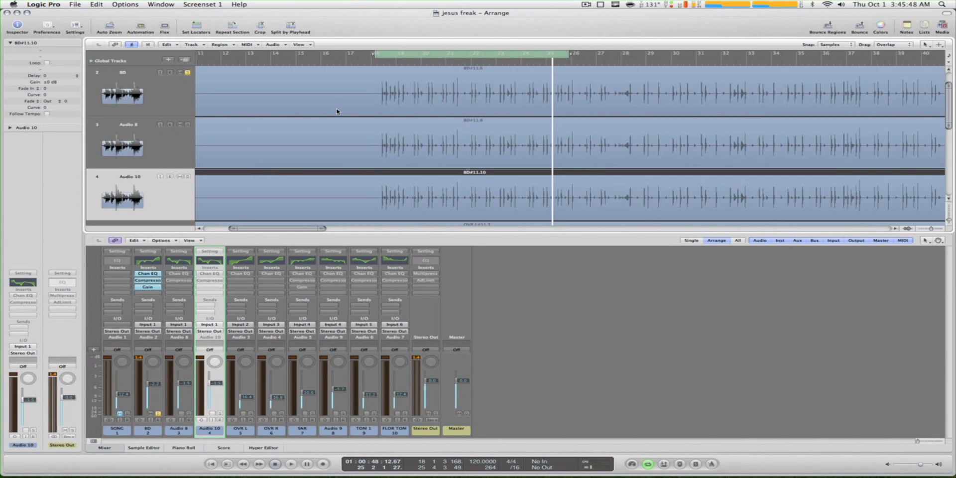
key(super+z)
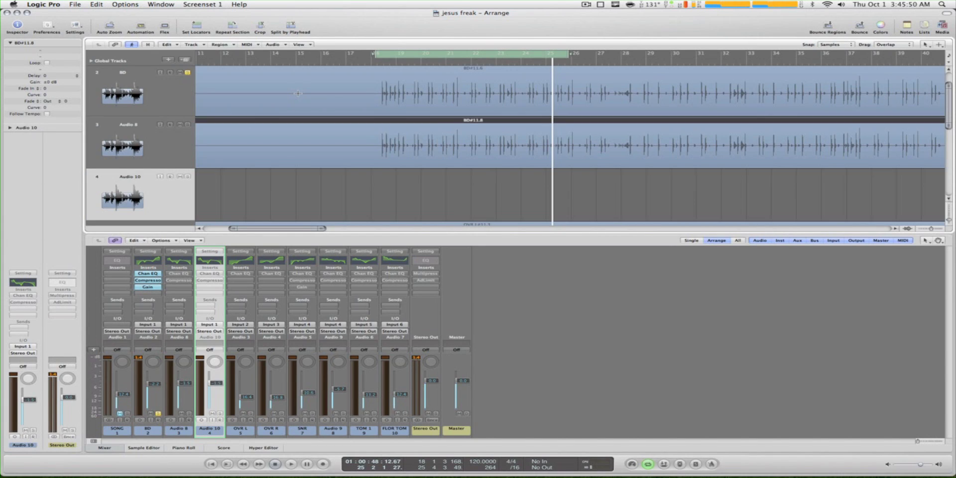
key(super+z)
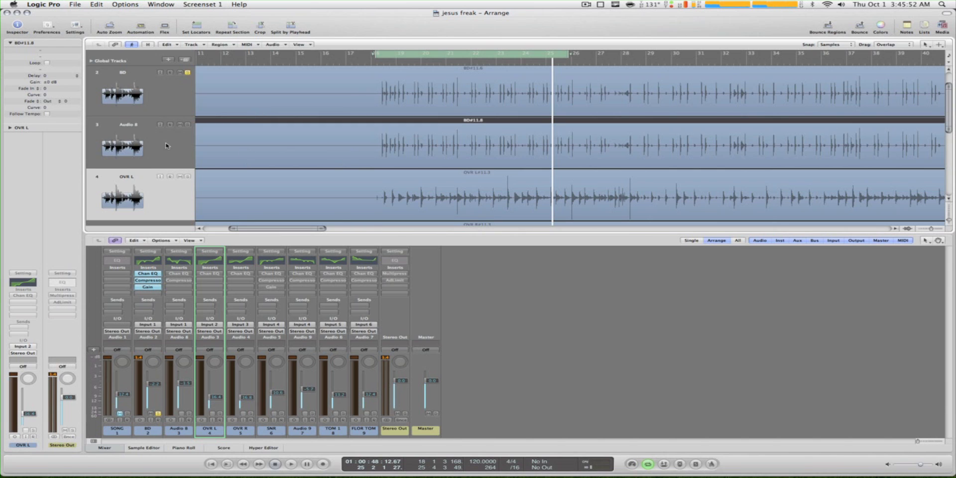
Step: Select Audio 8 and take the BD track out of solo
click(151, 145)
scroll(176, 133, up, 2)
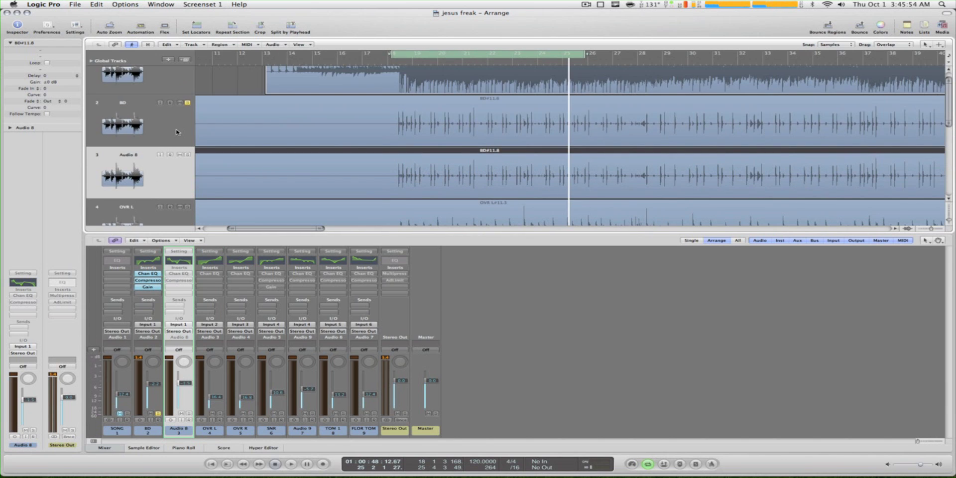
click(187, 103)
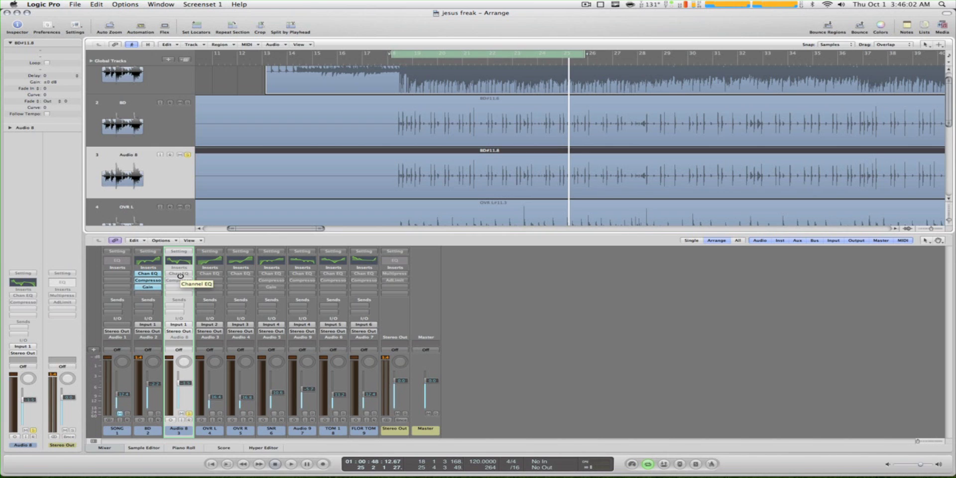
Step: Activate the bypassed Channel EQ on Audio 8 and open its settings
alt+click(179, 274)
double_click(179, 262)
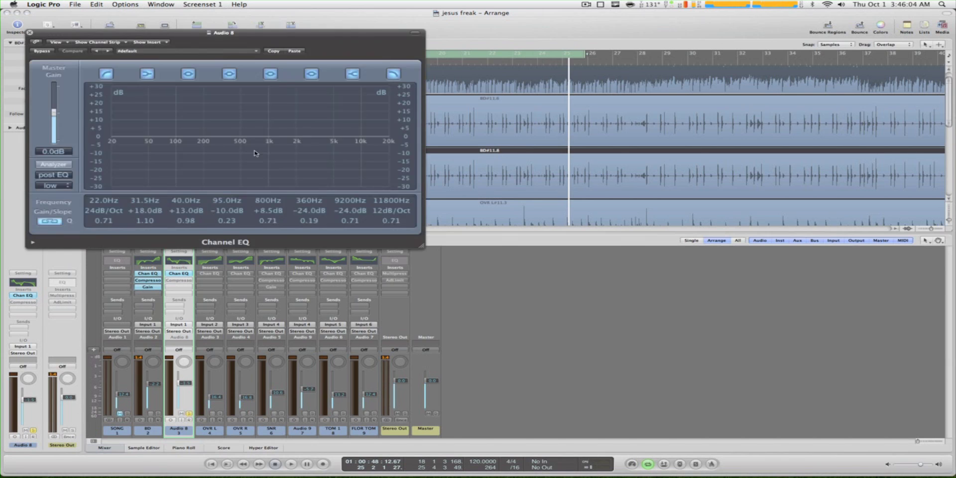
drag(251, 38, 725, 152)
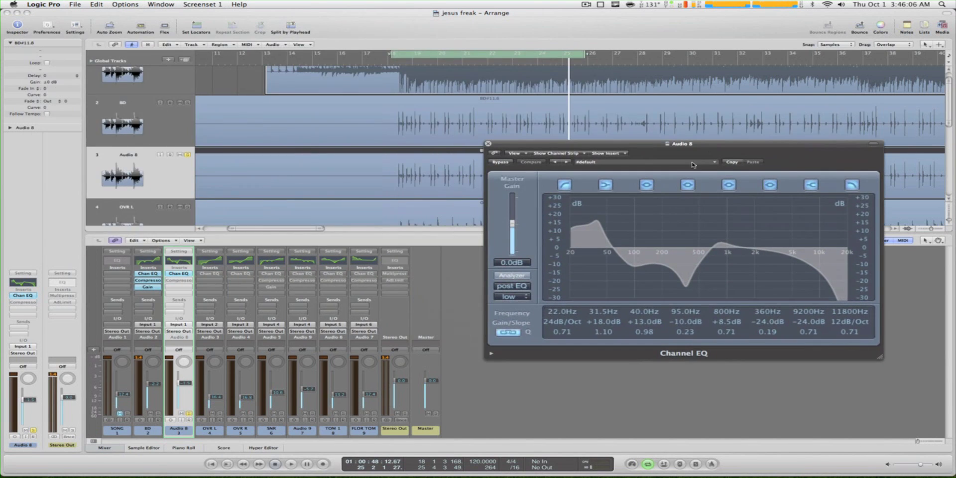
Step: Boost 830Hz to +10dB, cut near 340Hz and 90Hz (-11dB), then play back
drag(596, 240, 607, 225)
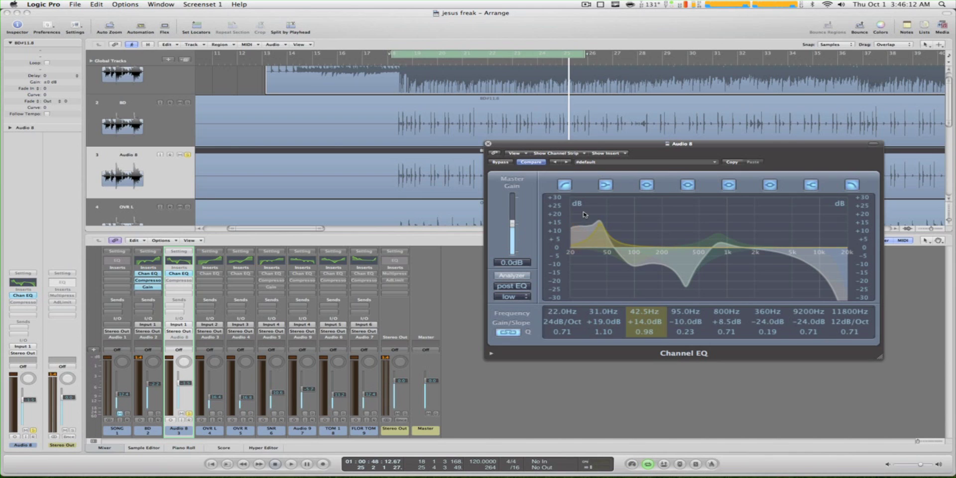
drag(712, 251, 691, 259)
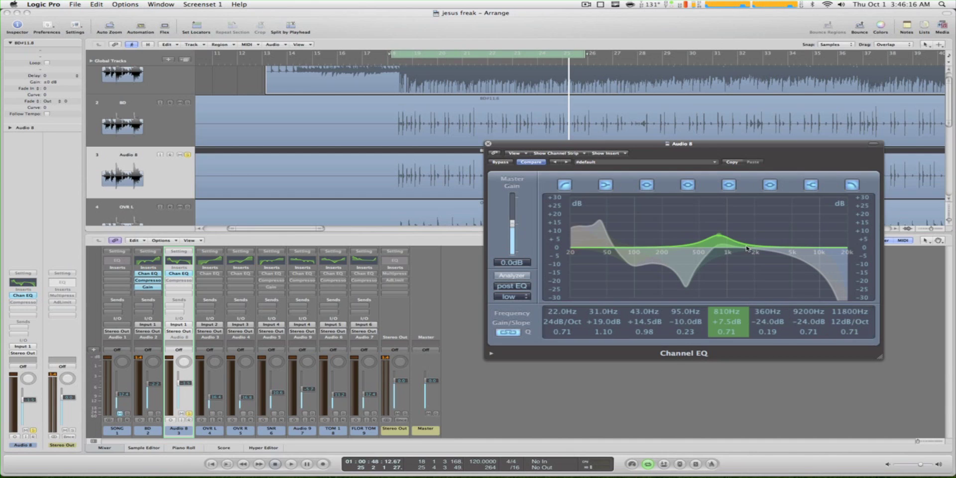
drag(749, 249, 747, 242)
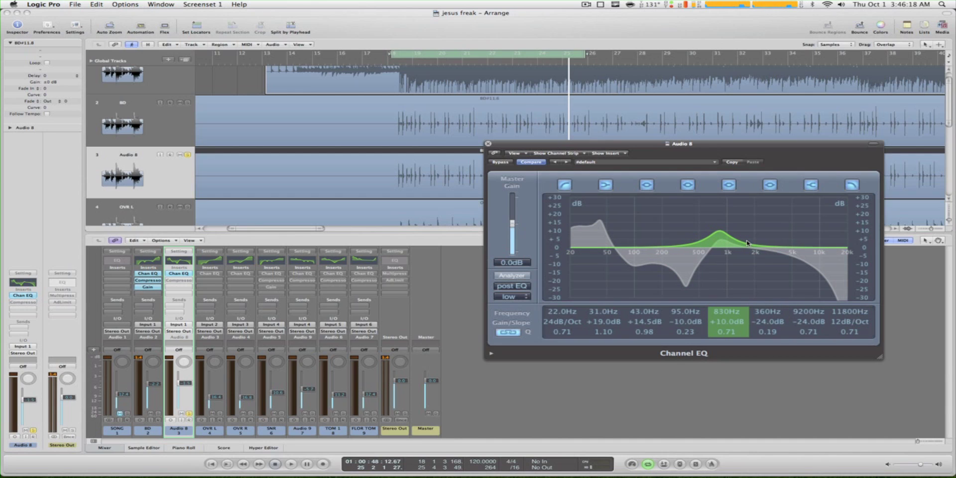
drag(696, 267, 650, 264)
click(652, 263)
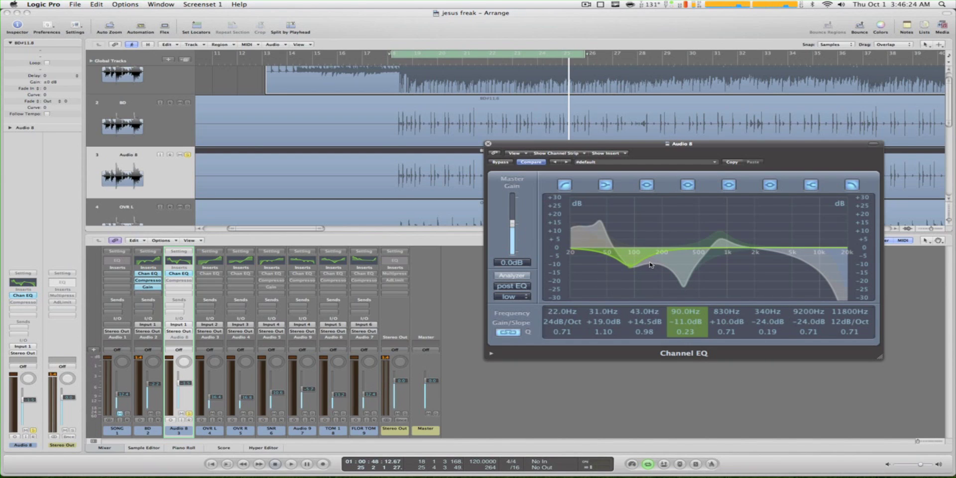
key(space)
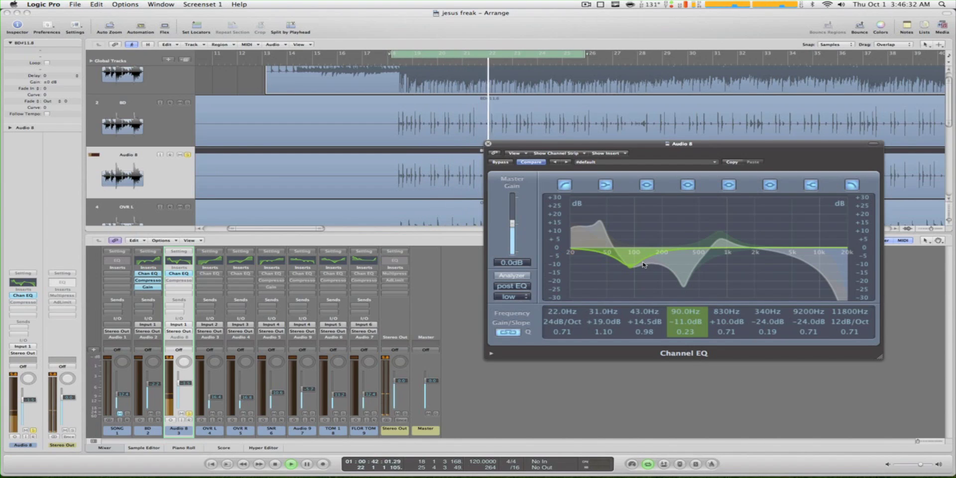
Step: Stop playback, solo the BD track, and play the drum section once more
key(space)
click(158, 413)
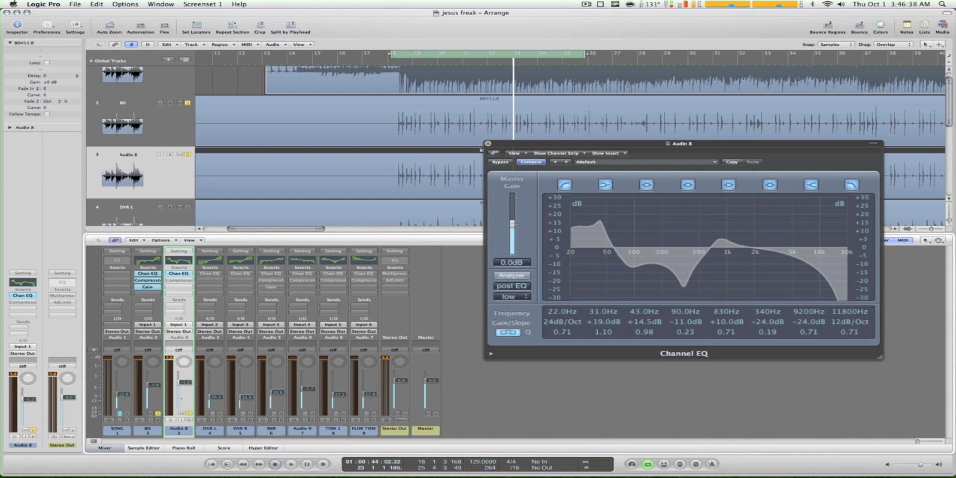
key(space)
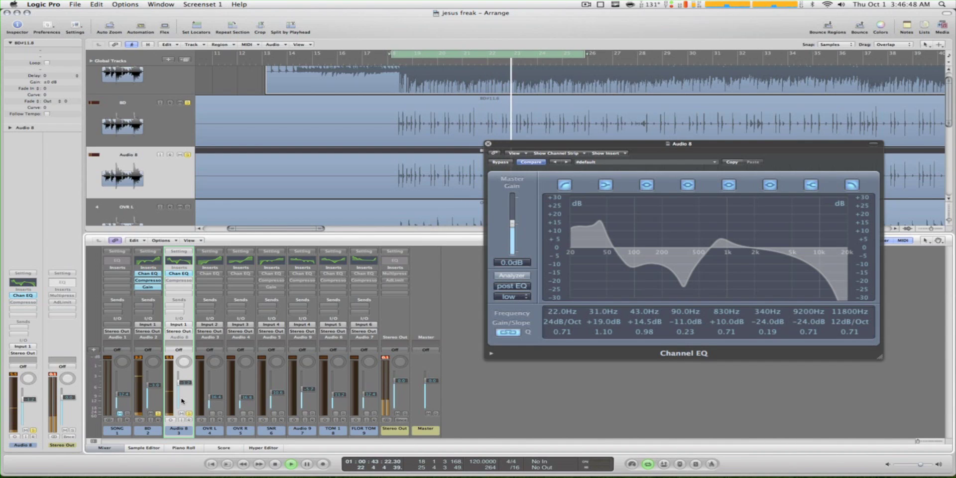
key(space)
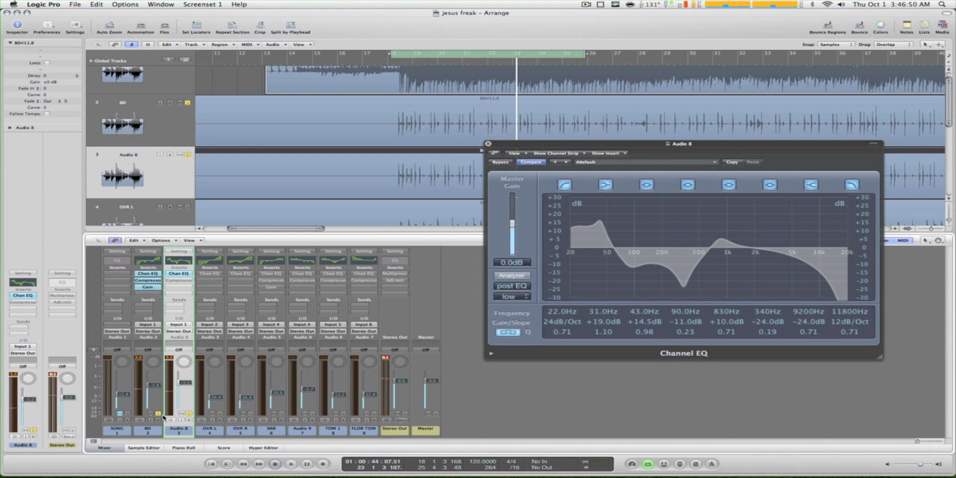
Step: Enable Audio 8's Compressor, set its attack to 18.0 ms, and close the Channel EQ and Compressor windows
alt+click(184, 282)
click(184, 281)
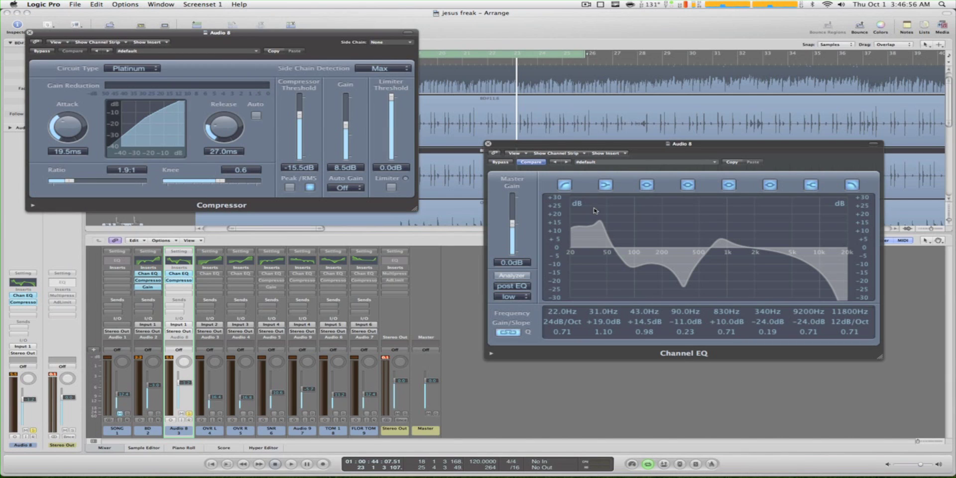
click(601, 131)
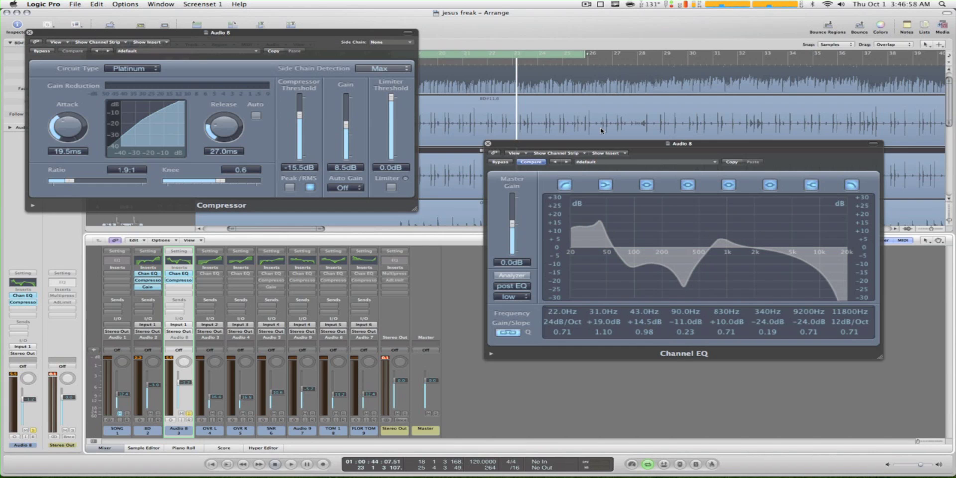
drag(204, 34, 690, 266)
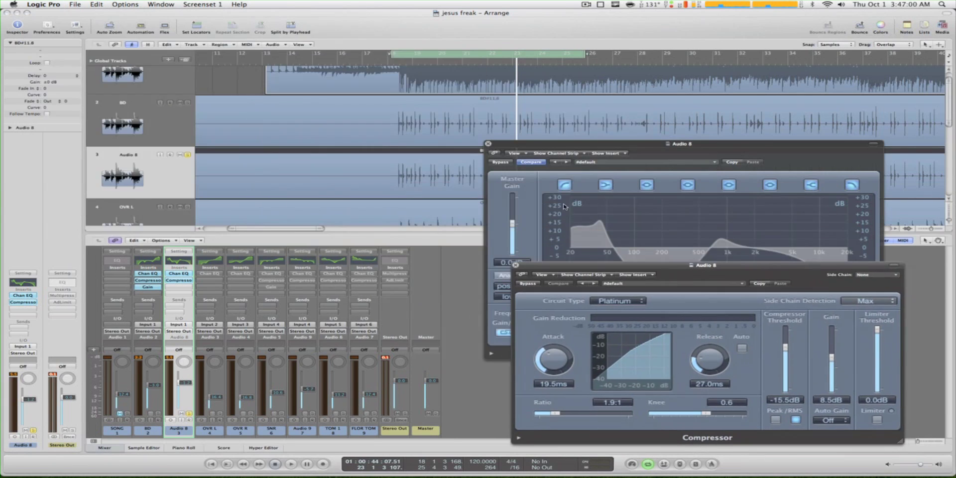
click(486, 144)
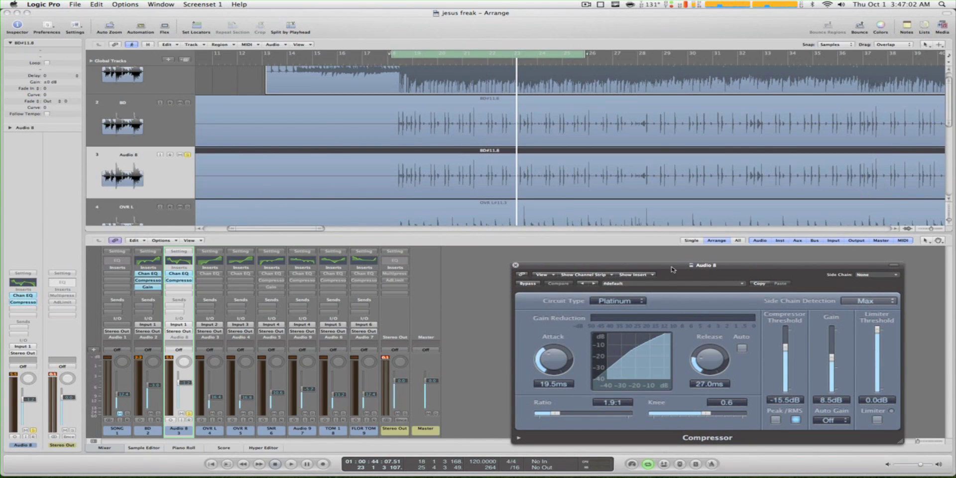
drag(678, 269, 706, 178)
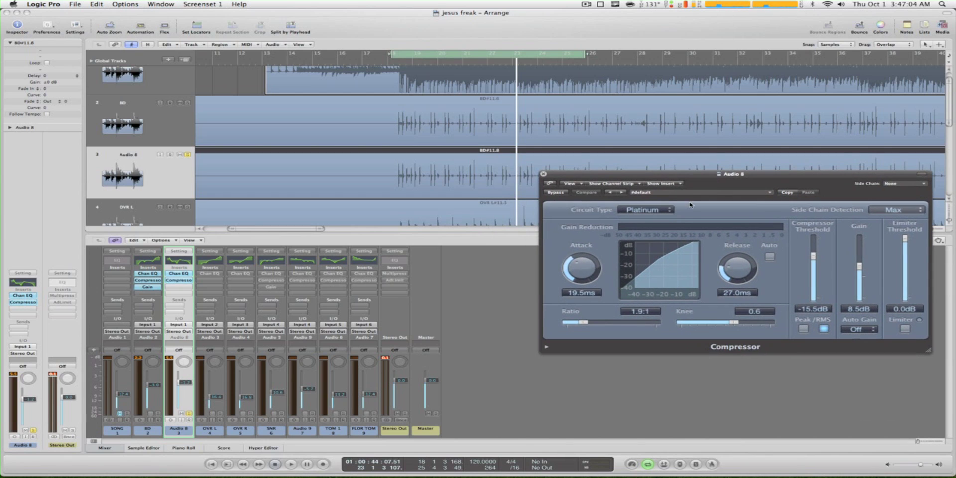
drag(592, 270, 595, 277)
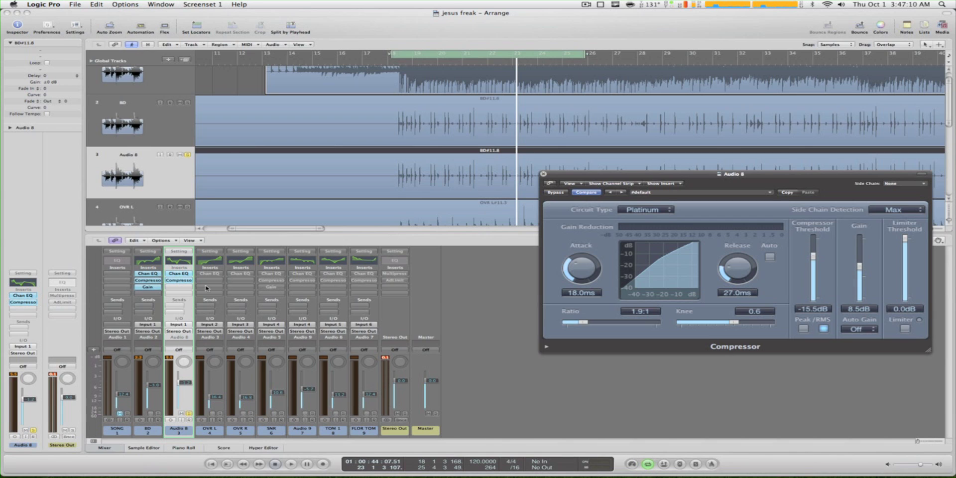
click(542, 174)
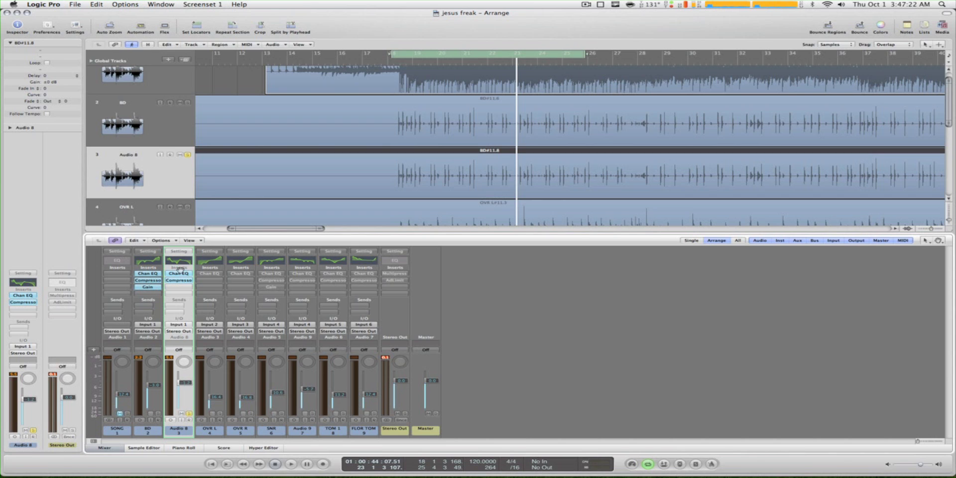
Step: Copy the BD Compressor onto the SONG channel and into Audio 8's third insert slot
drag(152, 280, 114, 275)
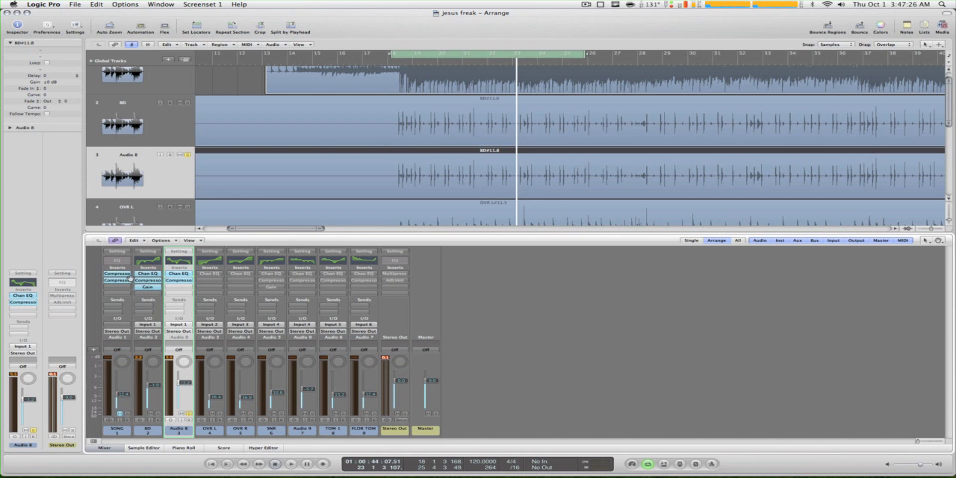
drag(138, 280, 164, 286)
right_click(171, 289)
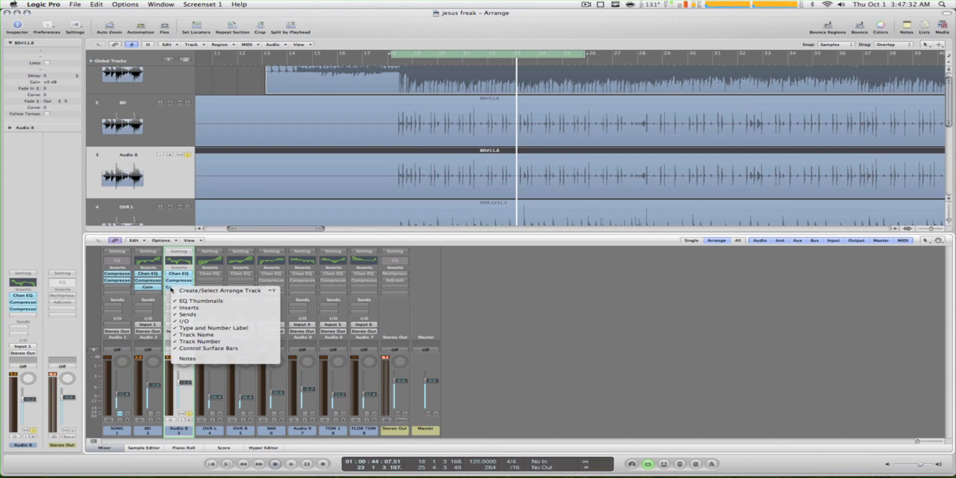
click(169, 288)
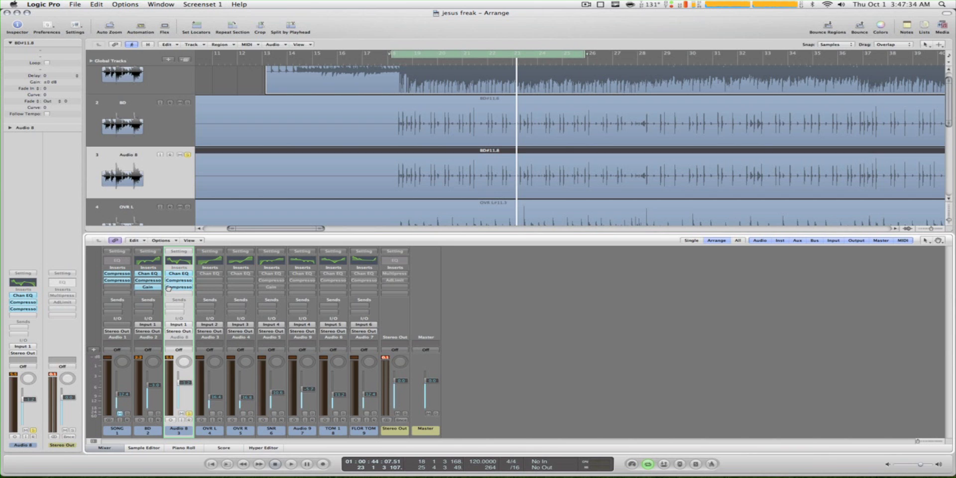
right_click(169, 288)
click(169, 289)
click(169, 289)
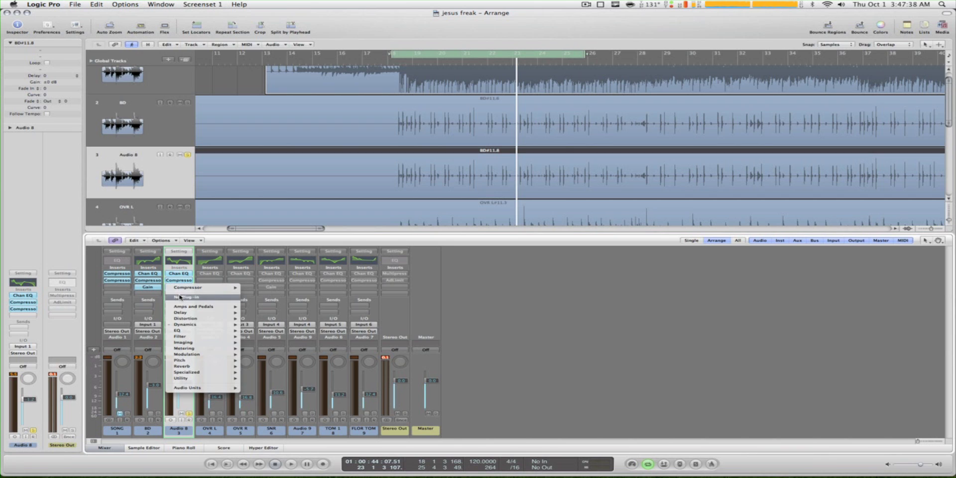
Step: Remove the extra Compressor from Audio 8 and both Compressors from SONG, then solo OVR L
click(180, 297)
click(124, 281)
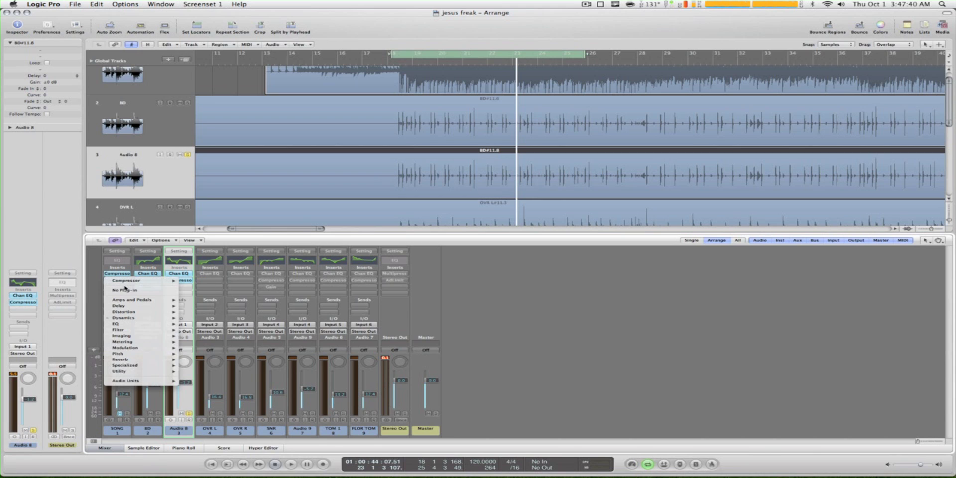
click(125, 289)
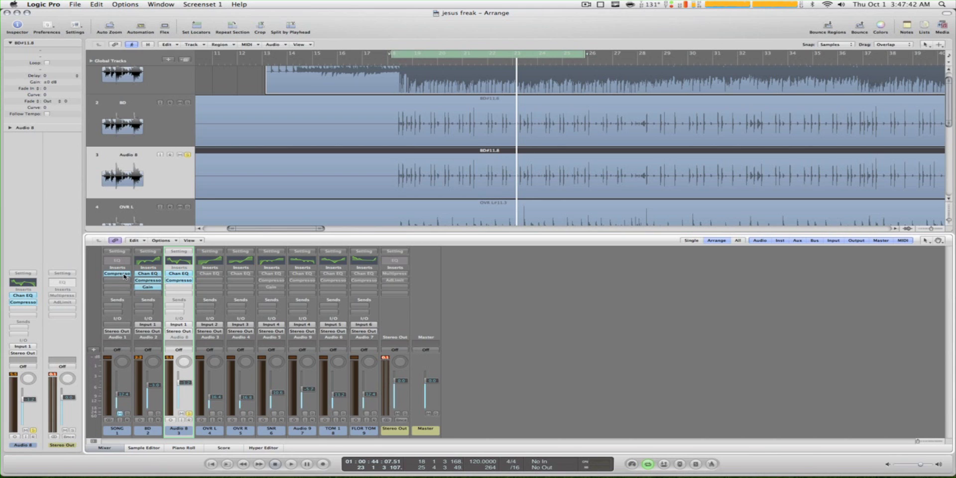
click(124, 276)
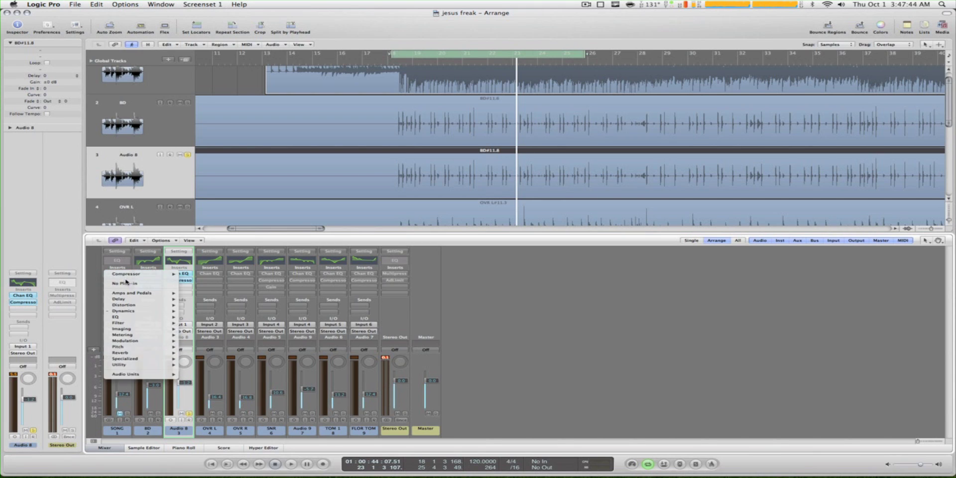
click(125, 284)
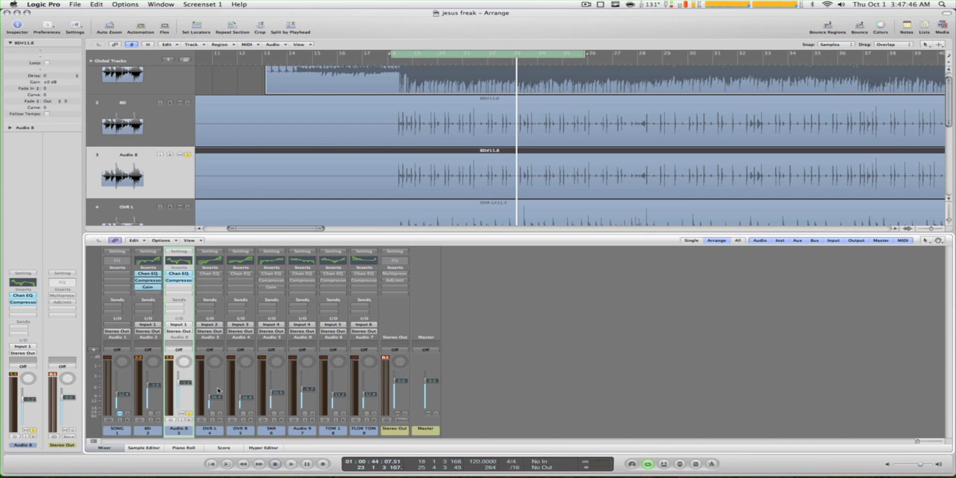
click(219, 414)
Step: Enable OVR L's Channel EQ, boost around 6700 Hz to +10.5 dB, deepen the 205 Hz cut to -18 dB, and play
click(205, 274)
click(213, 277)
drag(227, 33, 640, 168)
drag(783, 240, 780, 239)
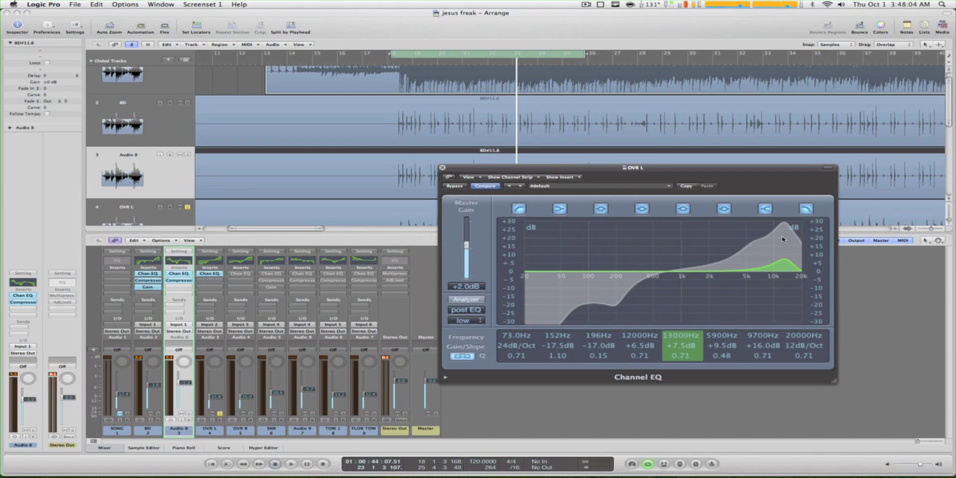
drag(766, 245, 771, 243)
drag(650, 290, 652, 291)
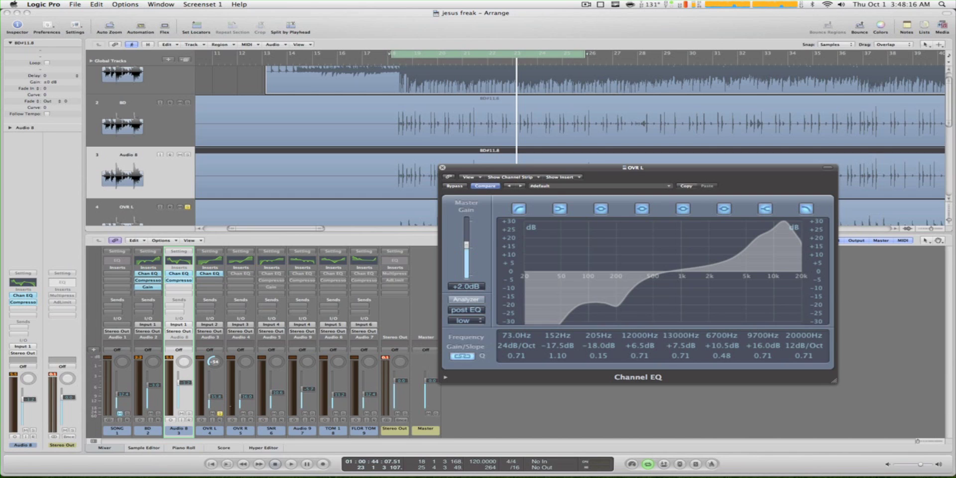
click(238, 420)
Step: Audition the overhead EQ, then solo Audio 8 alongside BD and play the section again
key(space)
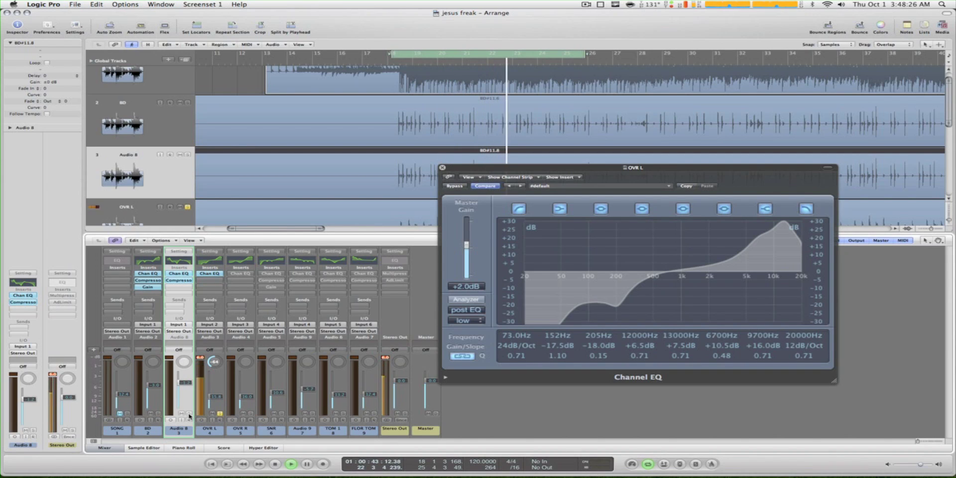
key(space)
click(189, 414)
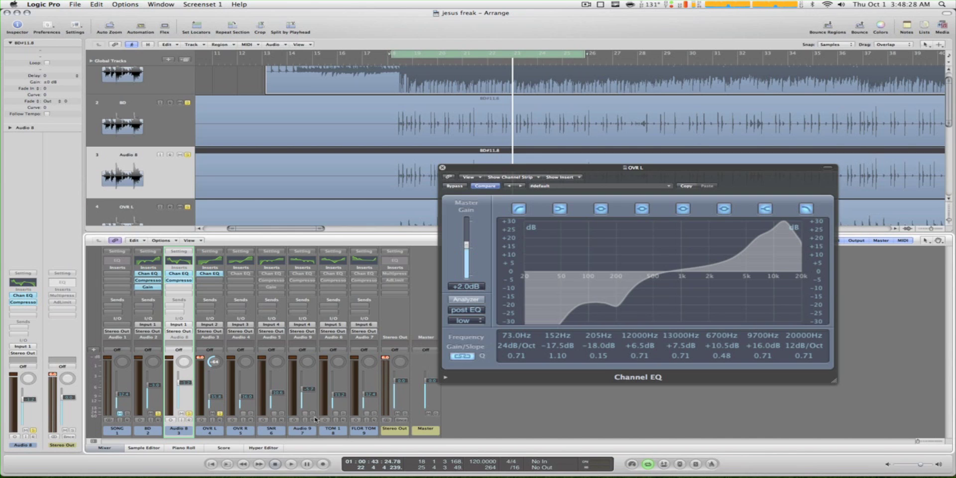
key(space)
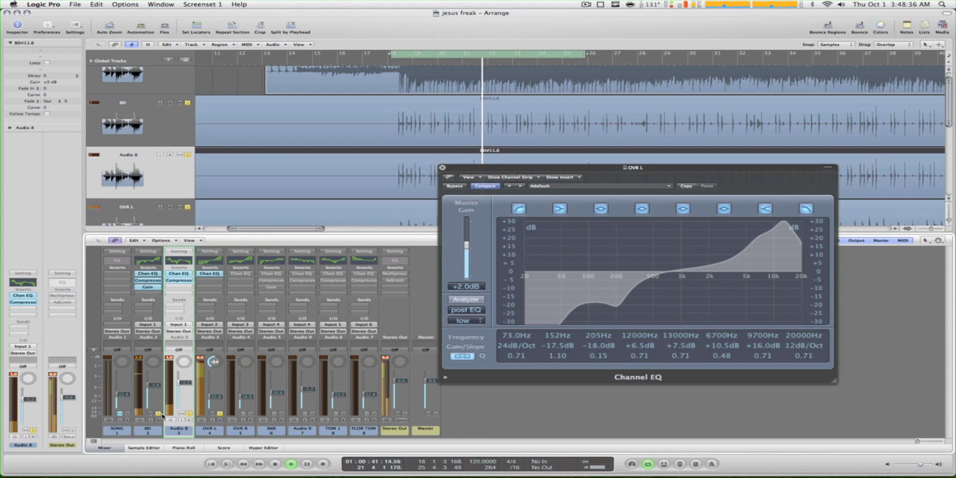
key(space)
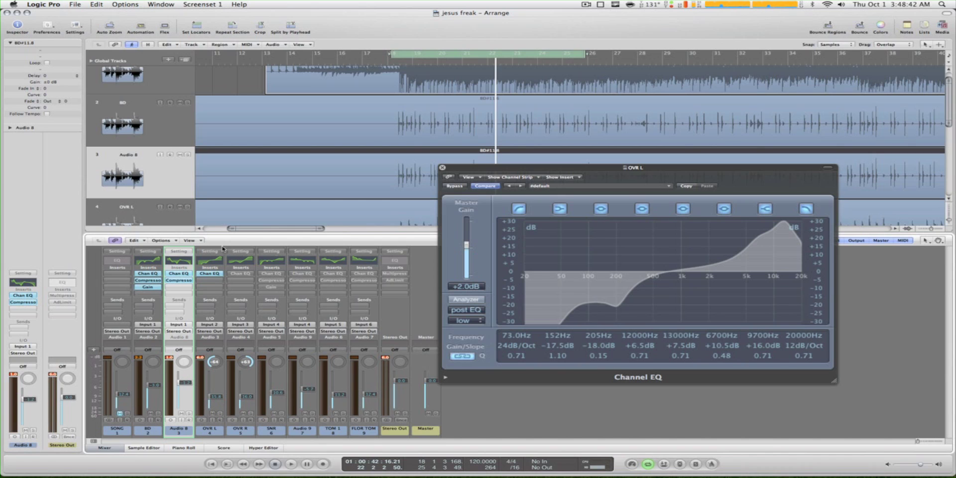
alt+click(245, 275)
Step: Enable and open OVR R's Channel EQ, closing the OVR L EQ window
click(246, 273)
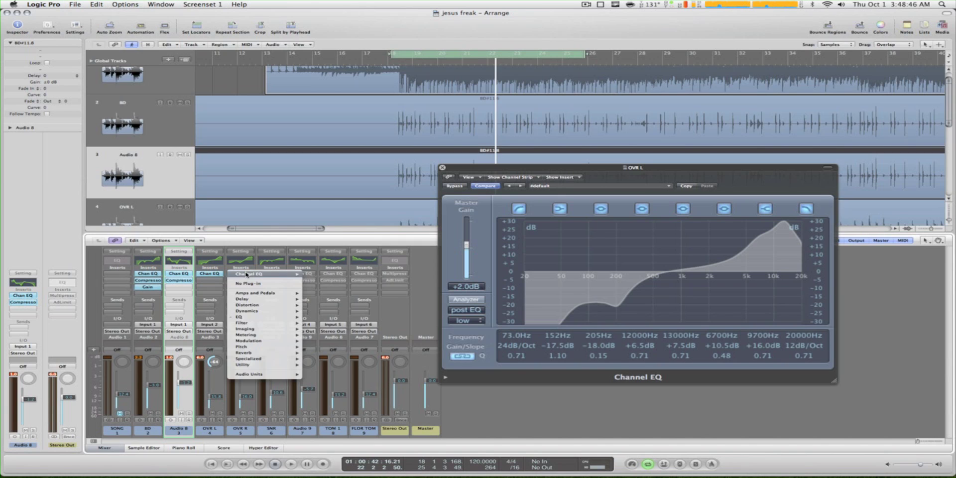
click(247, 247)
click(243, 260)
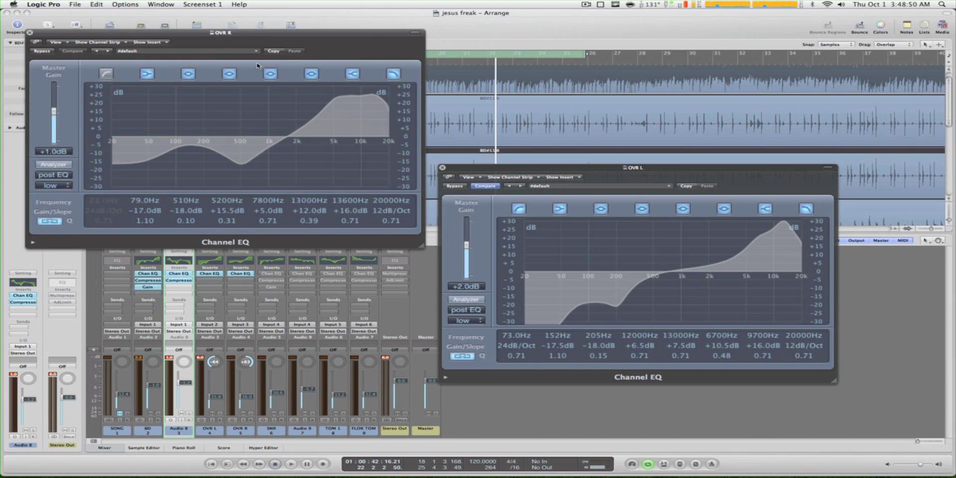
drag(226, 34, 679, 218)
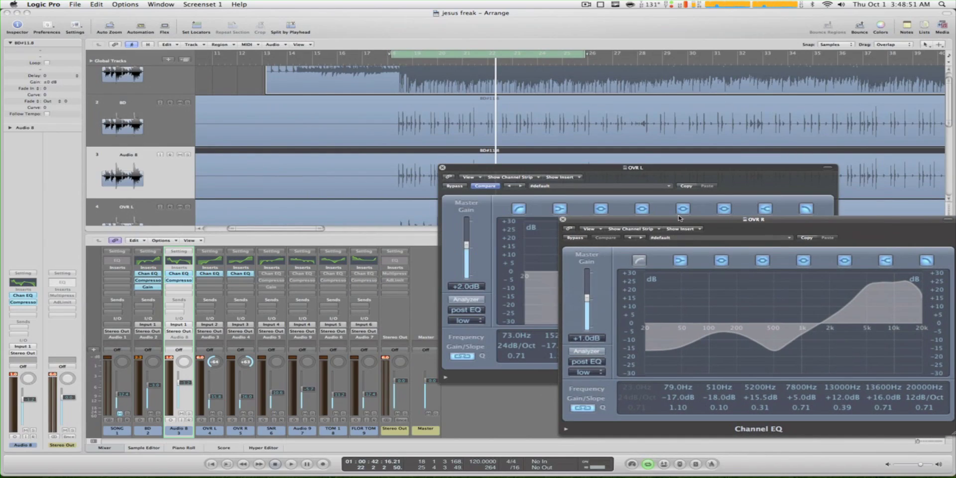
click(442, 168)
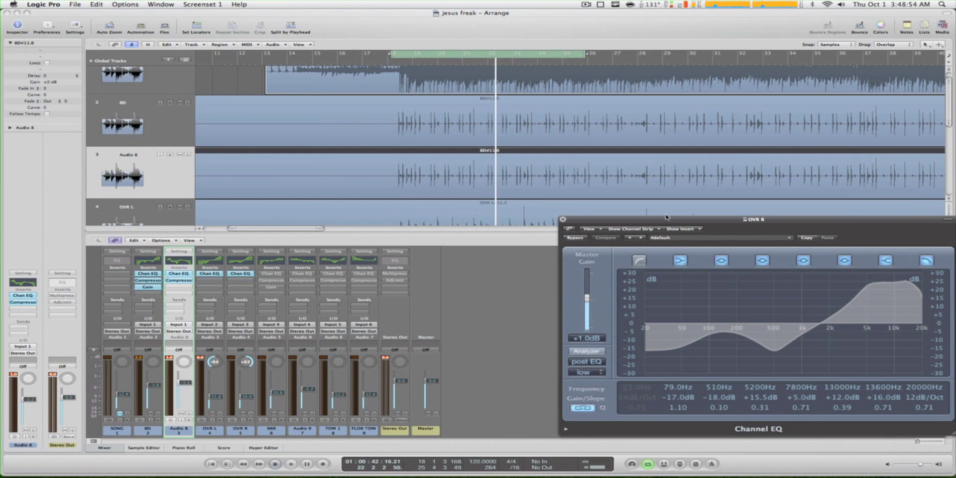
drag(760, 222, 685, 197)
Step: Retune OVR R's EQ: low cut near 94 Hz, dip at 610 Hz, 4950 Hz boost at +17.5 dB
drag(710, 274, 710, 279)
drag(761, 264, 760, 258)
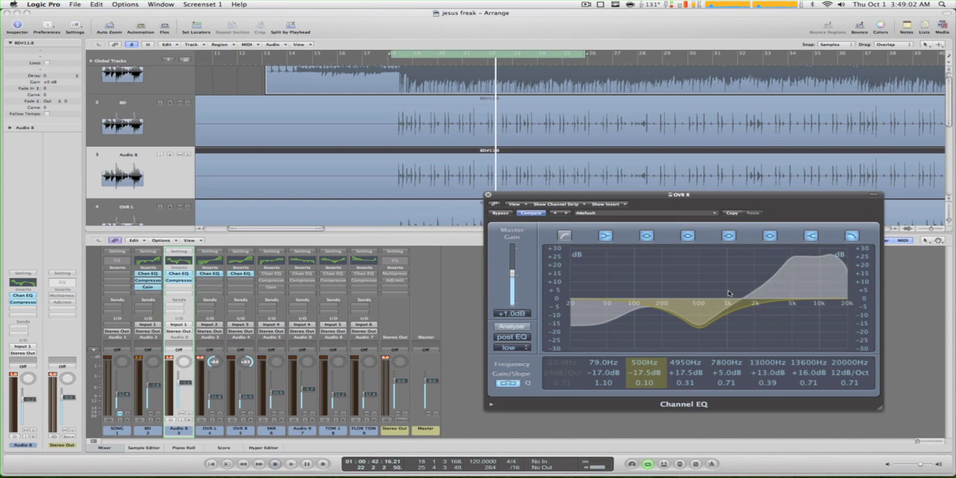
drag(729, 293, 734, 294)
drag(621, 290, 628, 290)
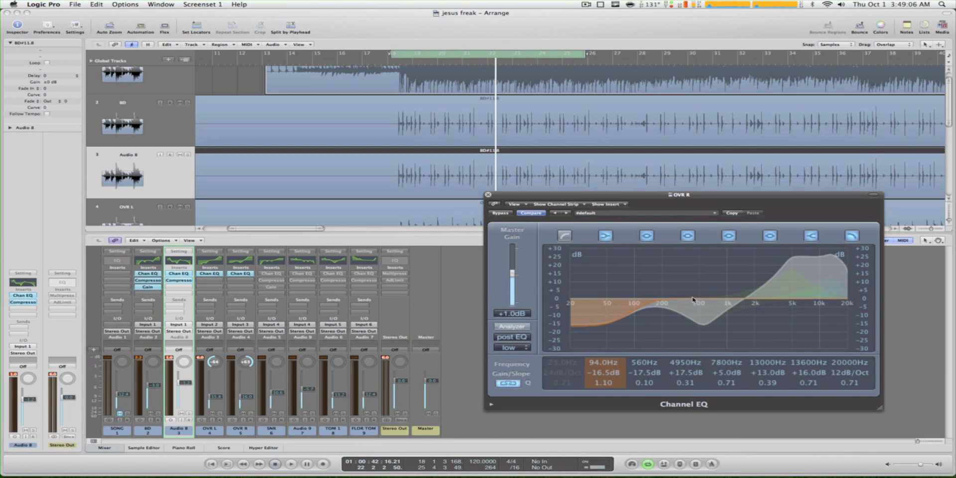
drag(692, 299, 695, 299)
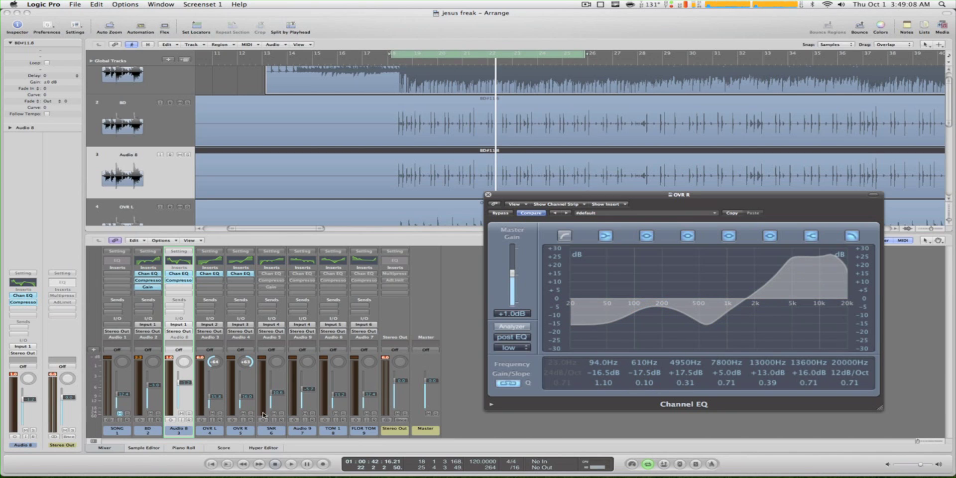
key(space)
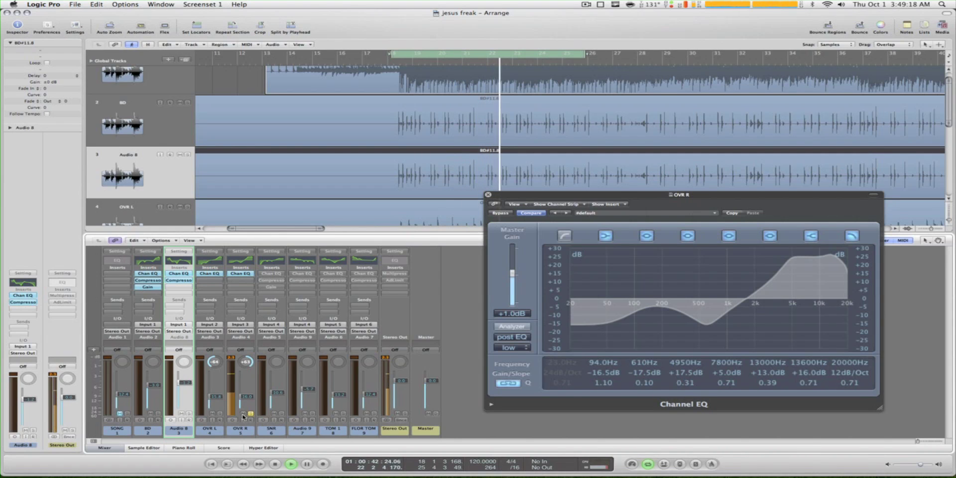
Step: Stop playback, solo the BD bass drum, and resume playback
key(space)
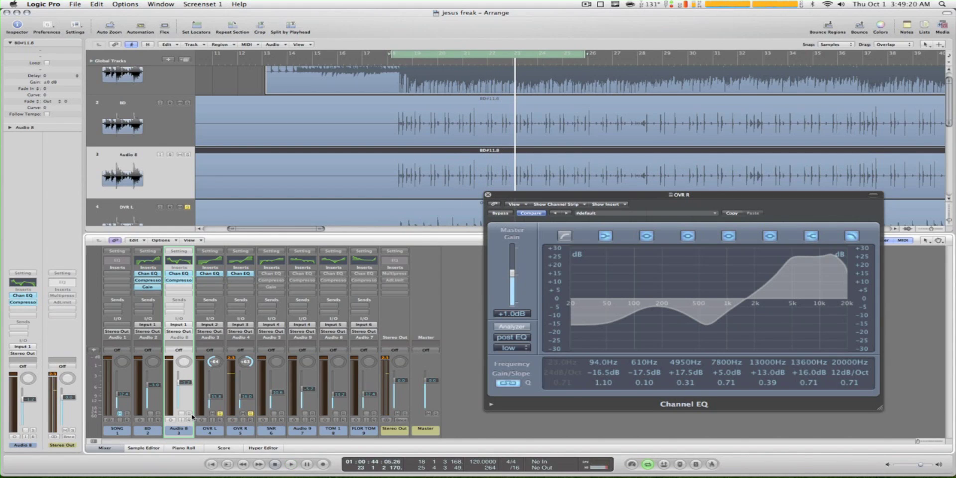
click(158, 413)
key(space)
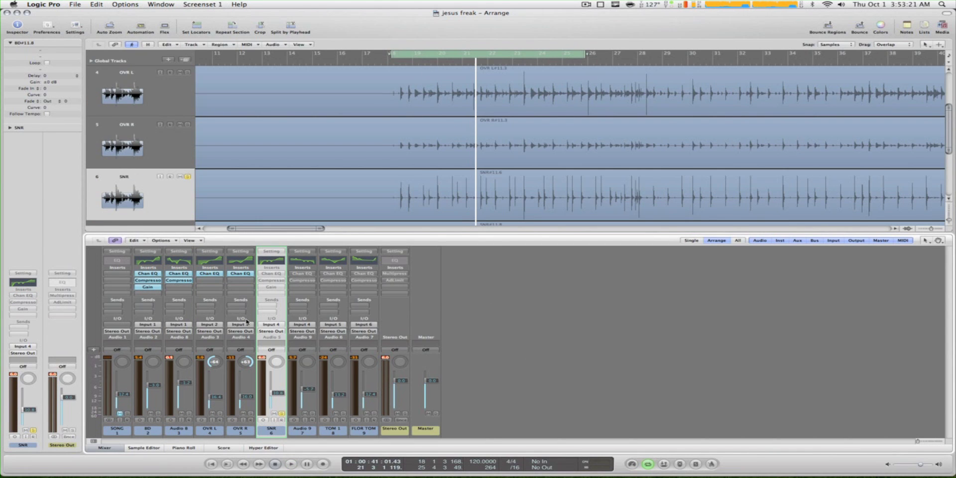
Step: Select the SNR region, enable the snare's Channel EQ, and move its 6200 Hz boost to 7400 Hz at +11.5 dB
click(272, 300)
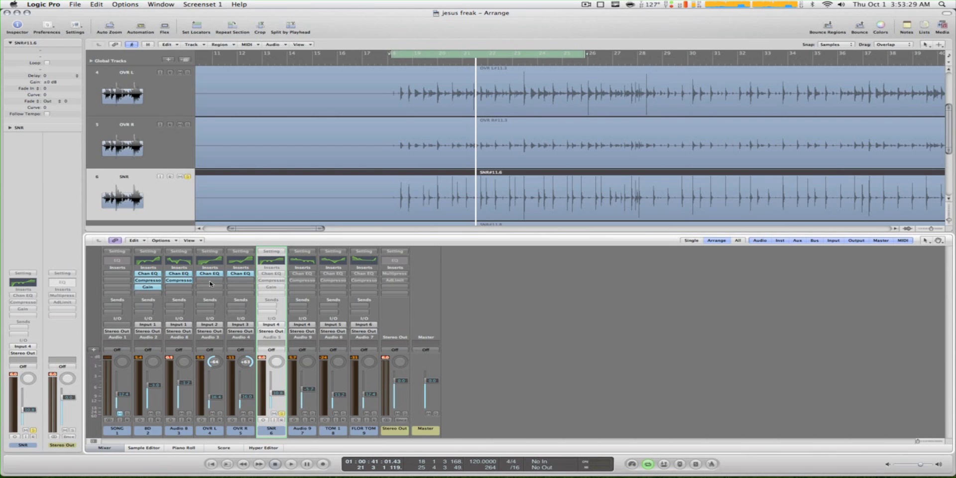
alt+click(271, 274)
click(273, 273)
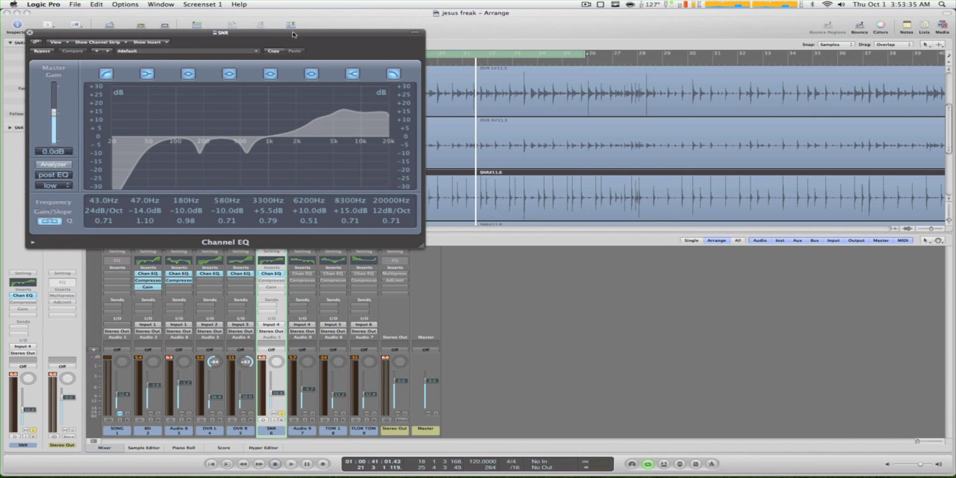
drag(298, 28, 738, 173)
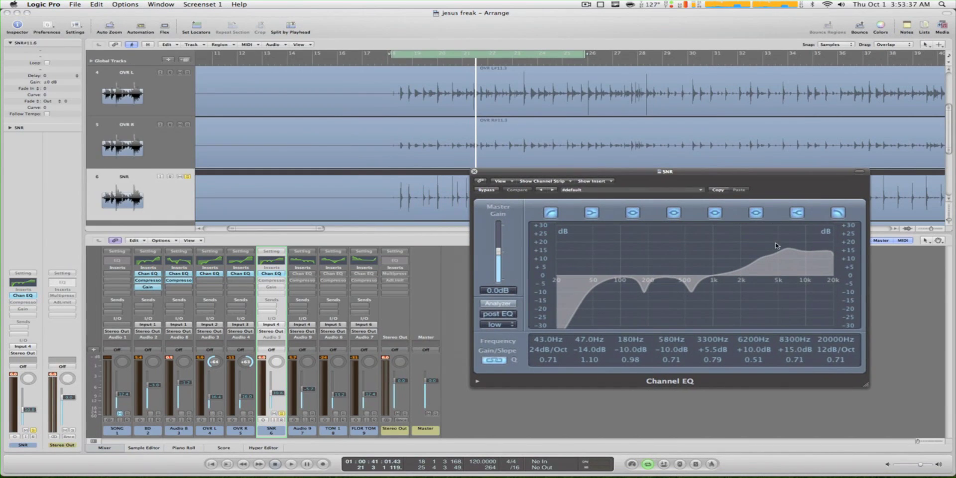
drag(787, 270, 822, 265)
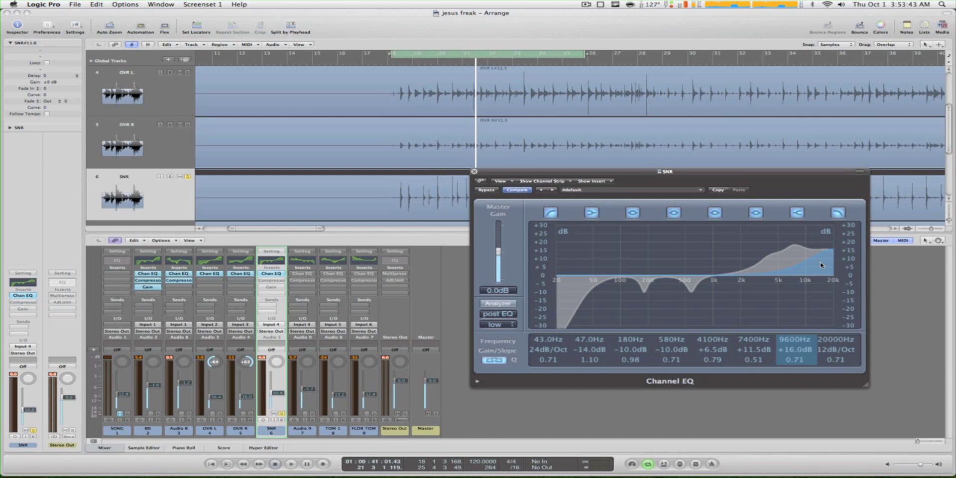
drag(634, 175, 668, 170)
Step: While playing, set the snare dips to 146 Hz at -12.5 dB and 500 Hz at -16.5 dB
key(space)
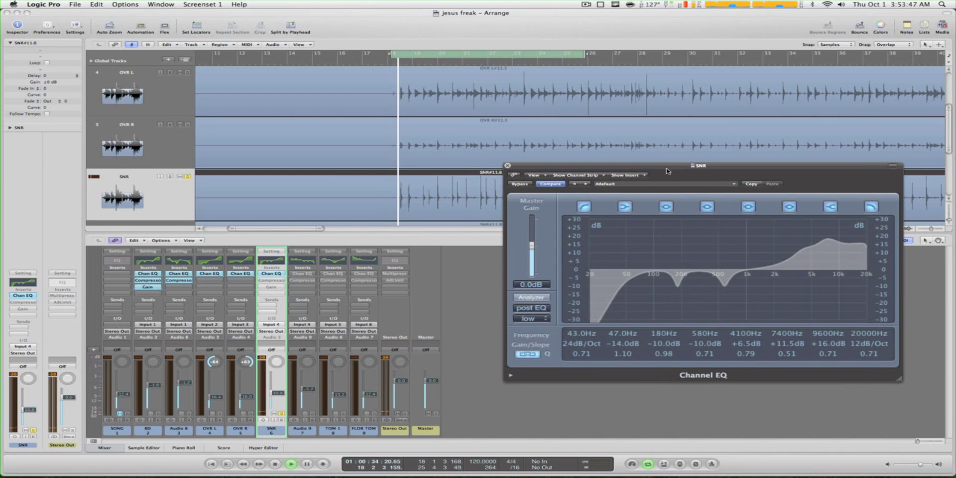
drag(672, 232, 665, 237)
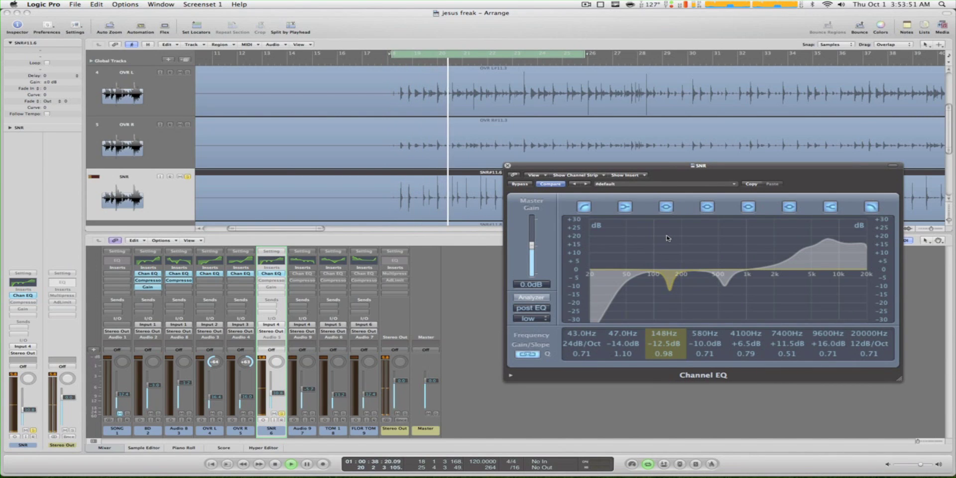
drag(725, 281, 718, 299)
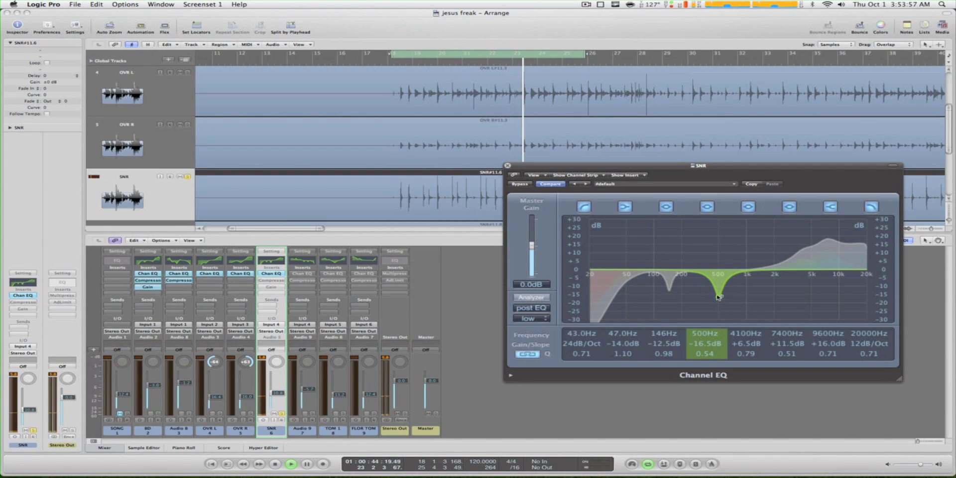
key(space)
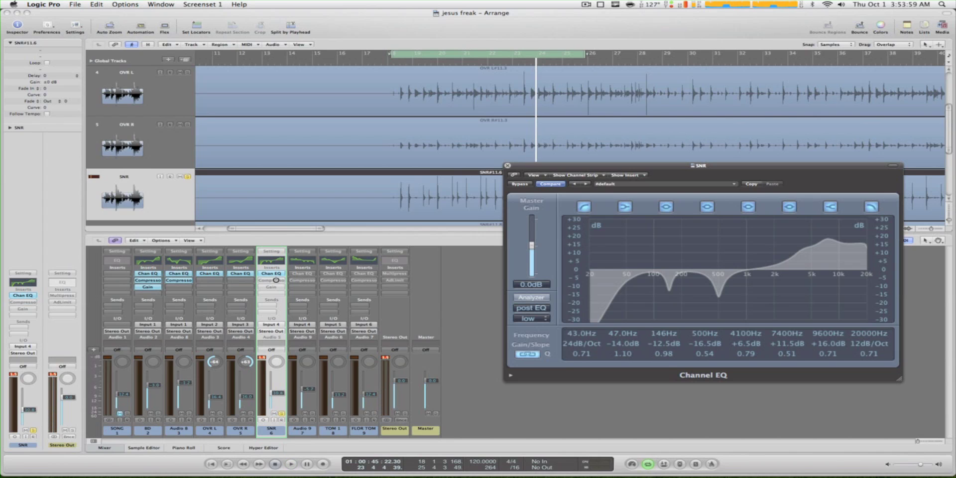
click(276, 279)
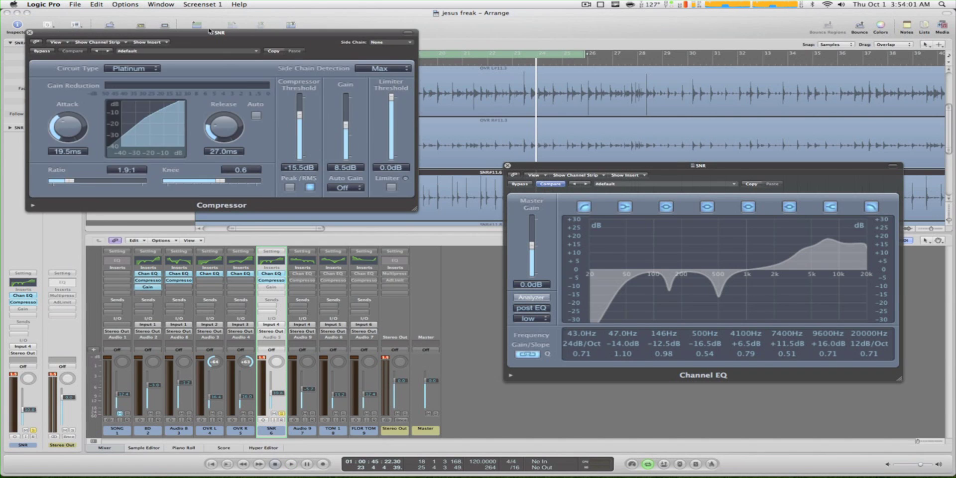
Step: Check the snare Compressor (1.9:1, -15.5 dB threshold), close both snare plug-in windows, and play
drag(208, 33, 679, 227)
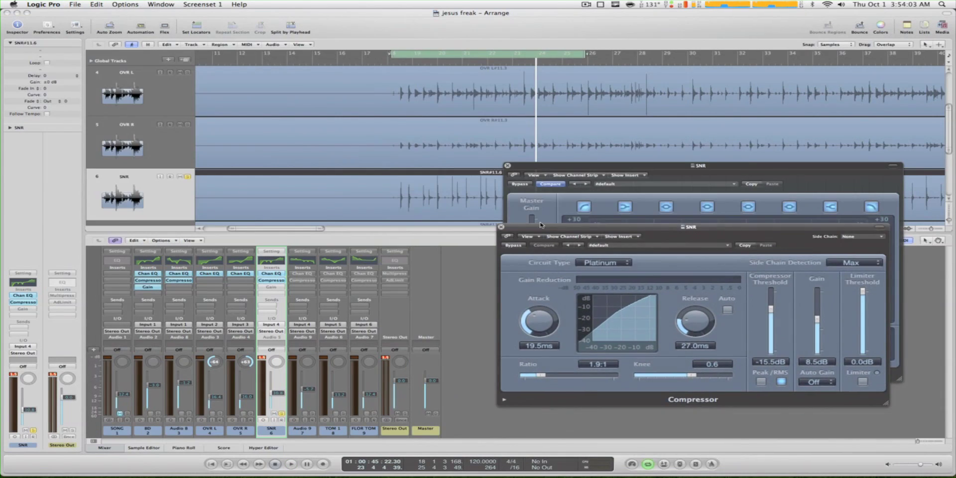
click(500, 227)
click(507, 166)
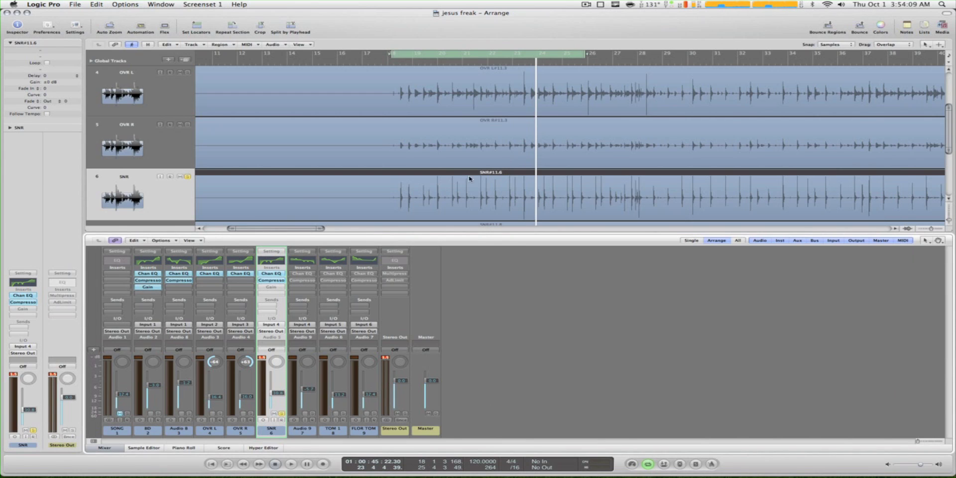
key(space)
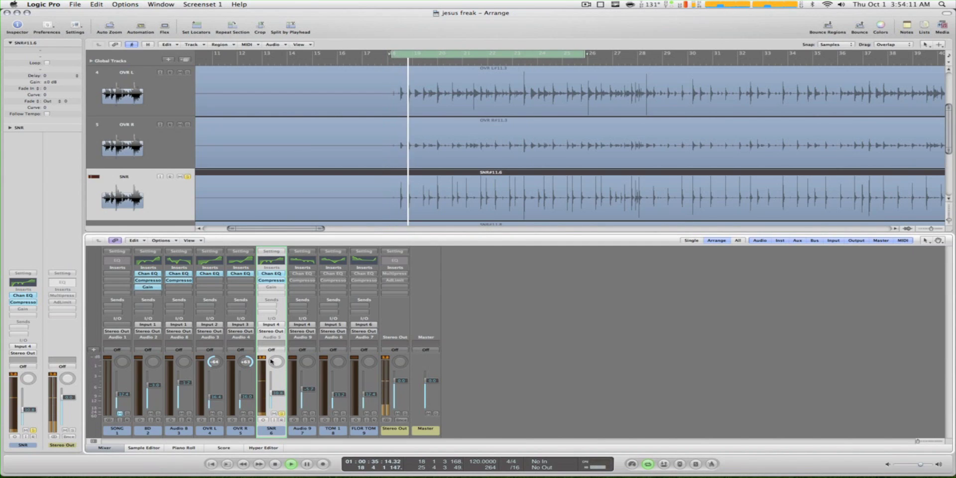